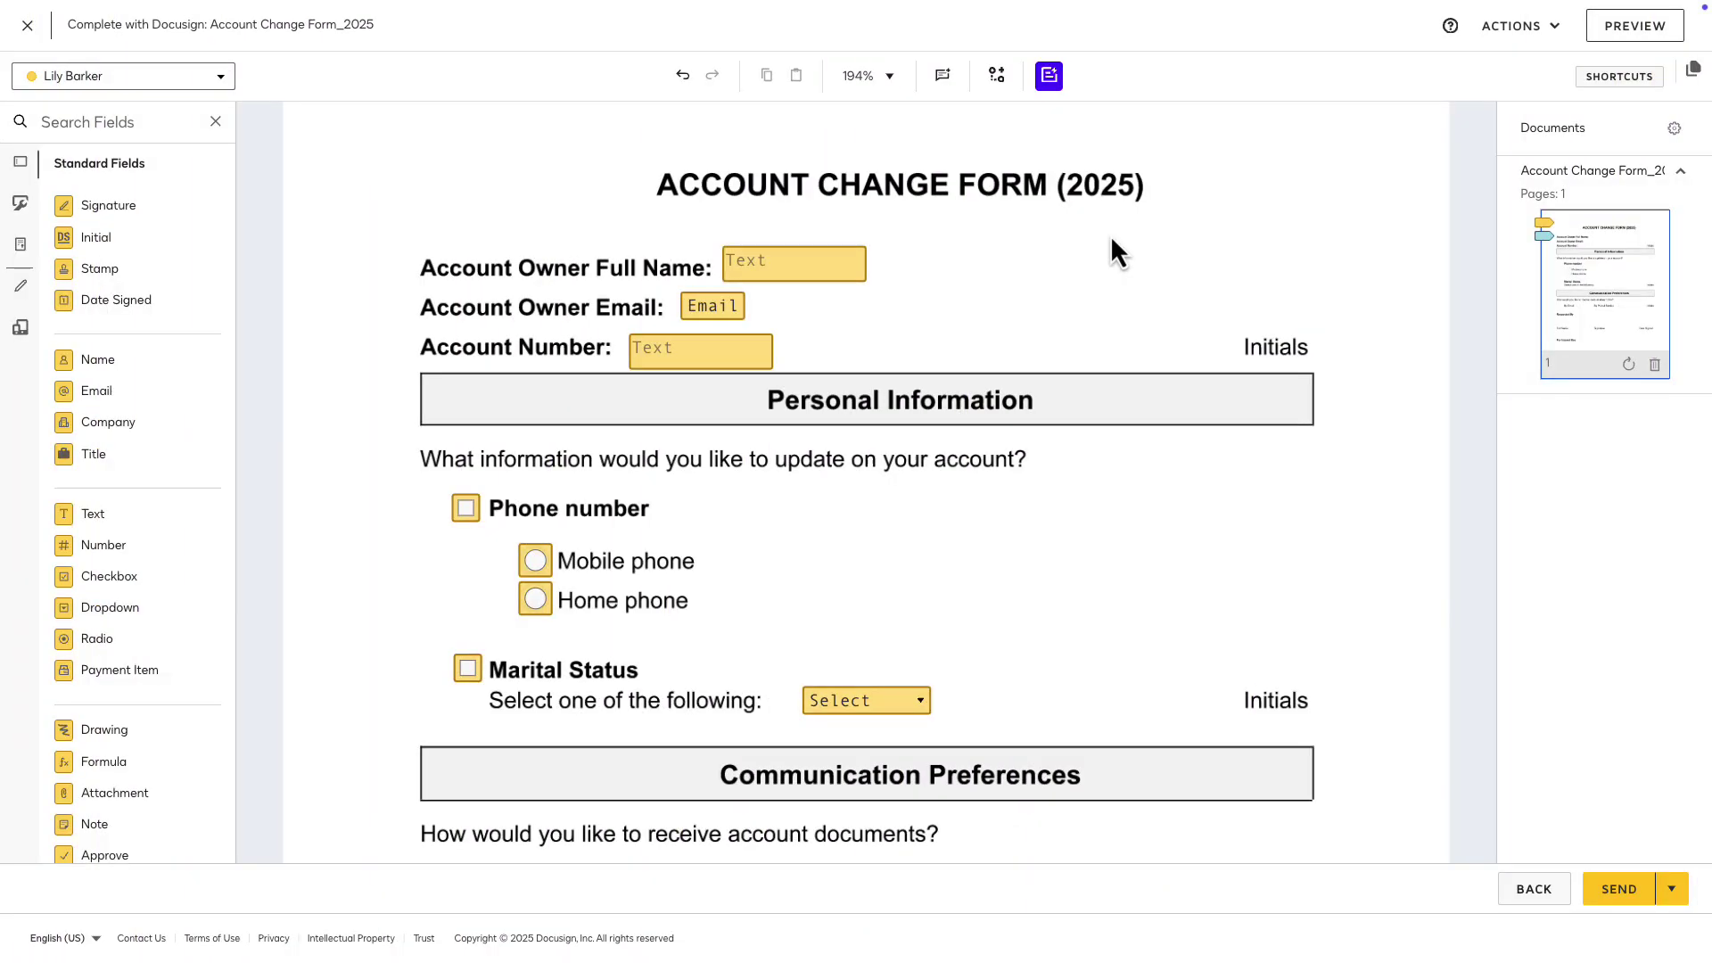
Step: Deselect the three top account fields so the one-page Account Change Form's Documents list returns
click(822, 264)
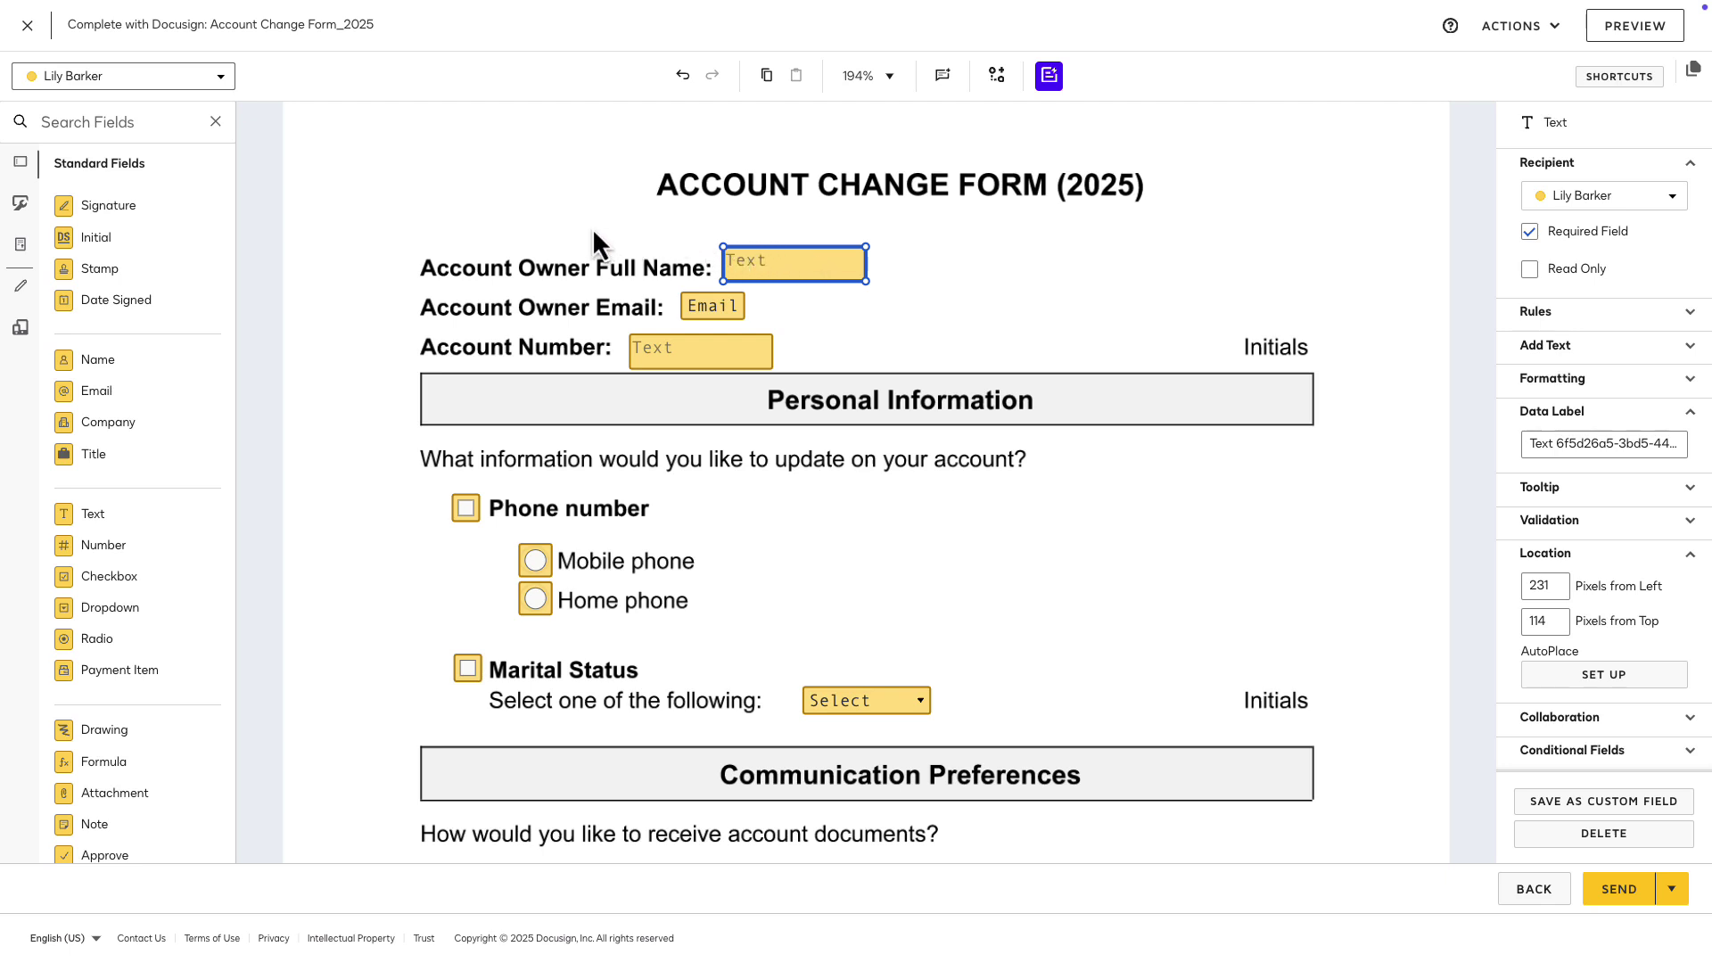
drag(592, 228, 880, 397)
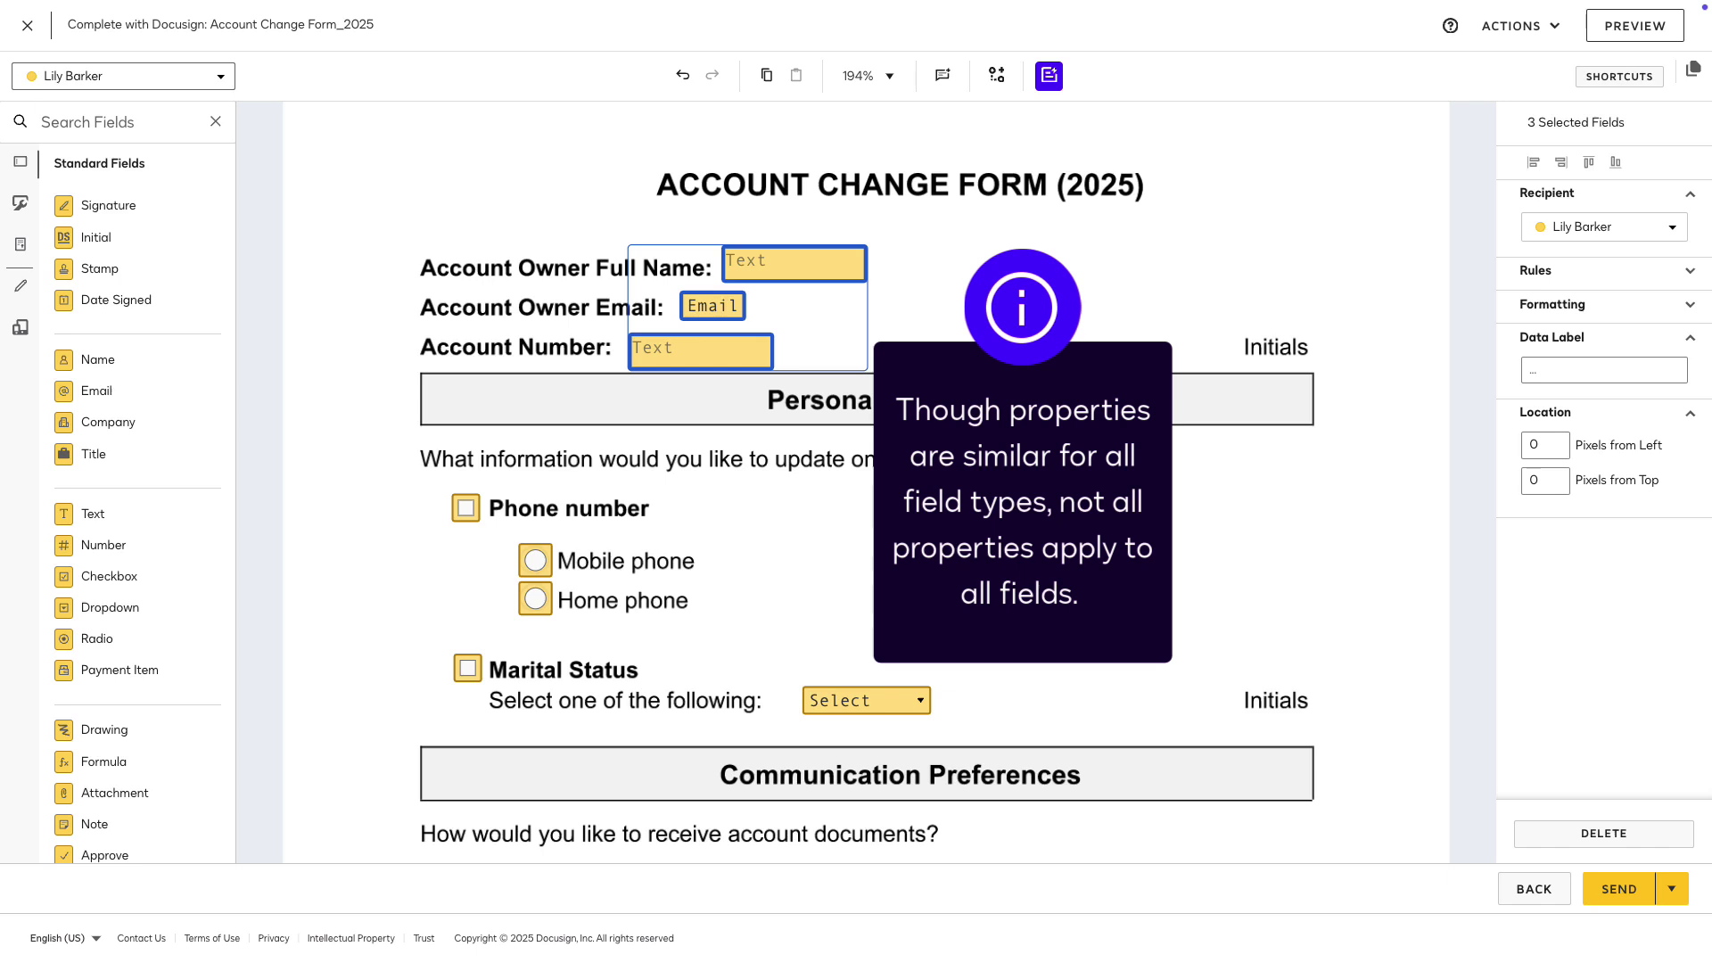
click(895, 362)
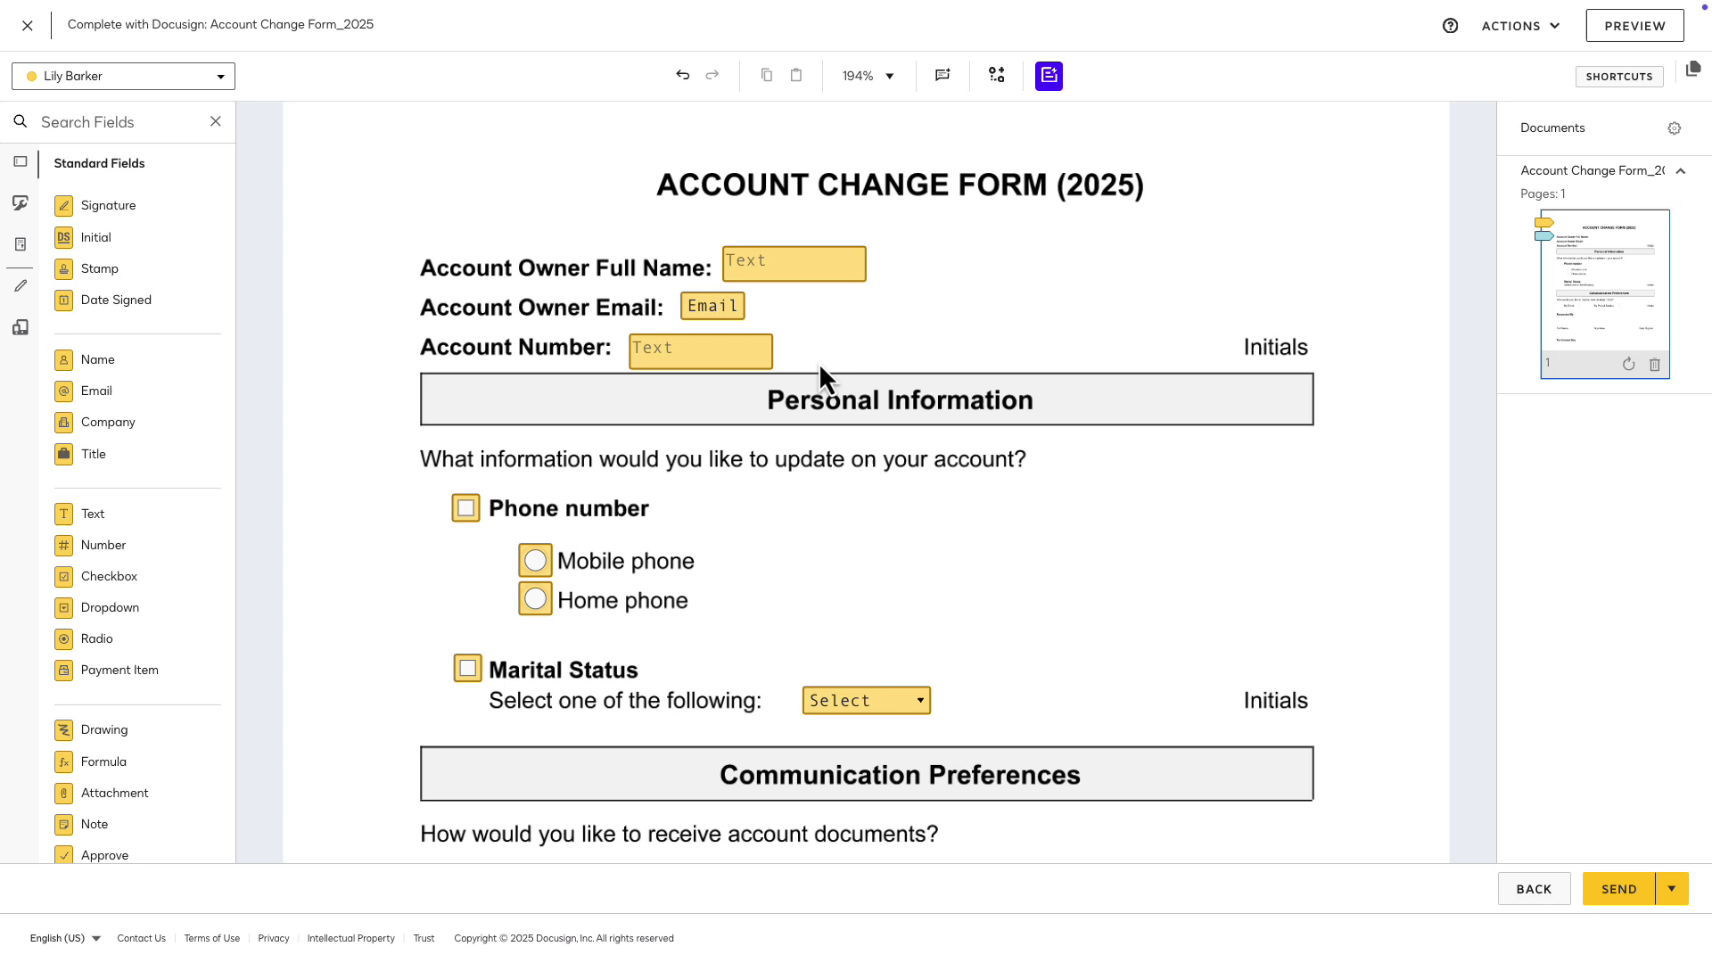
Step: Select the Account Number field, keep the original signer as recipient, and mark it required and read-only
click(762, 362)
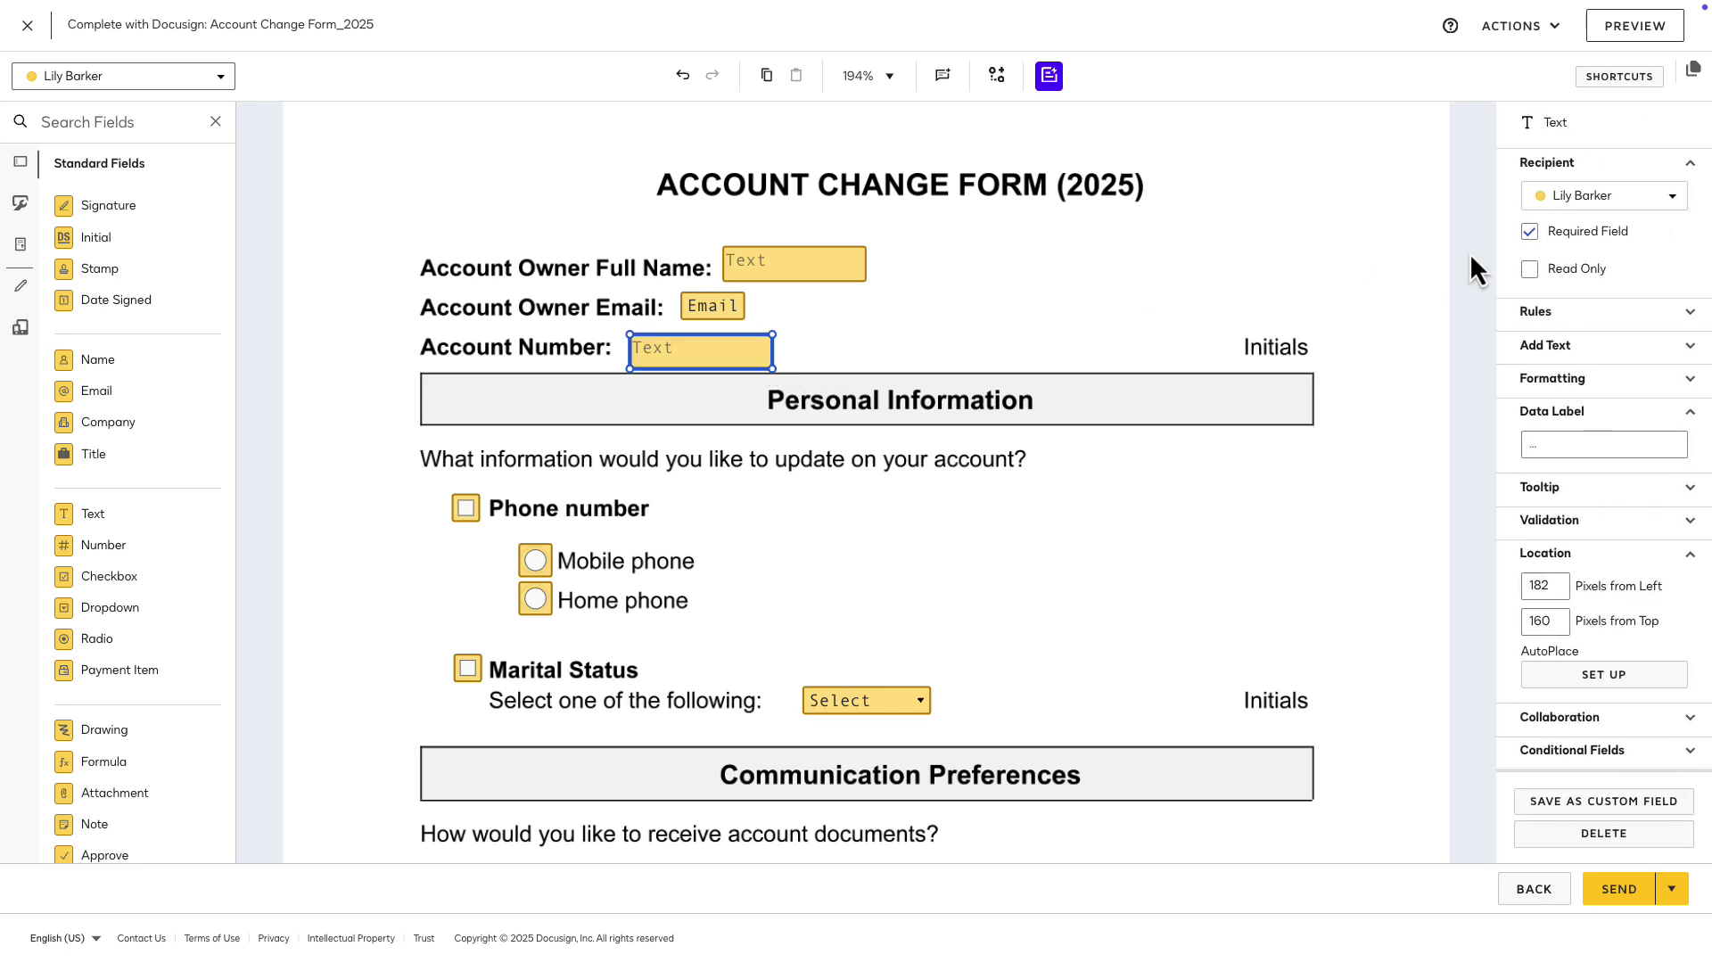
click(1665, 207)
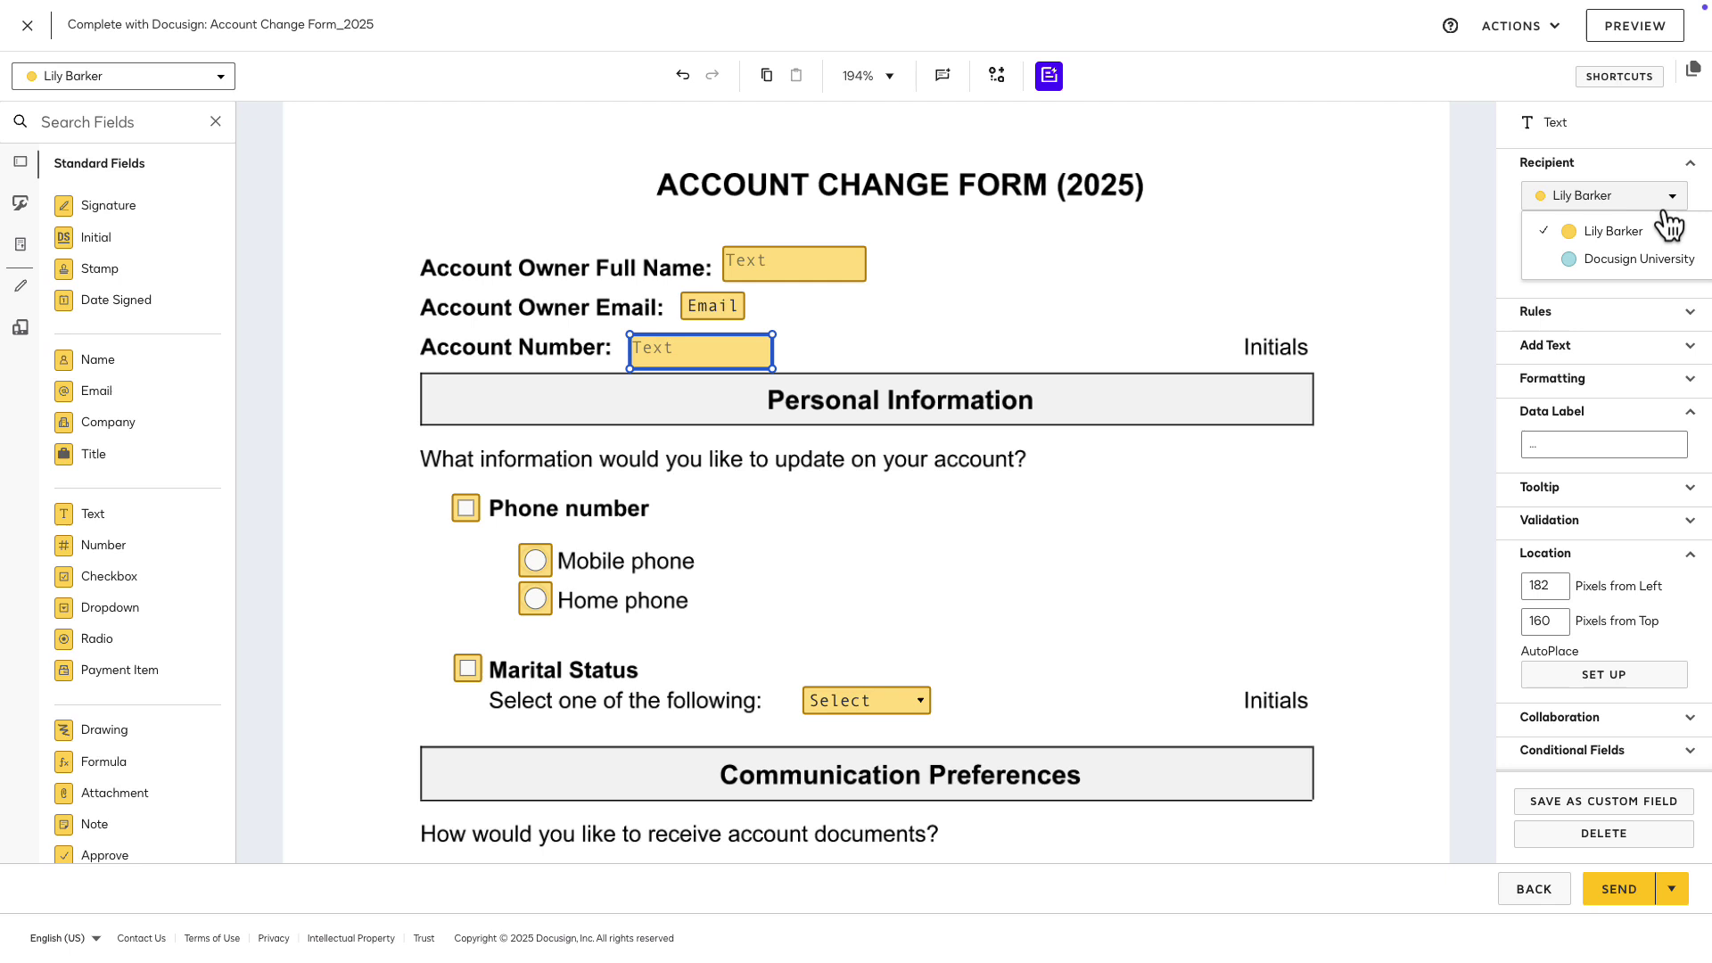
click(1665, 259)
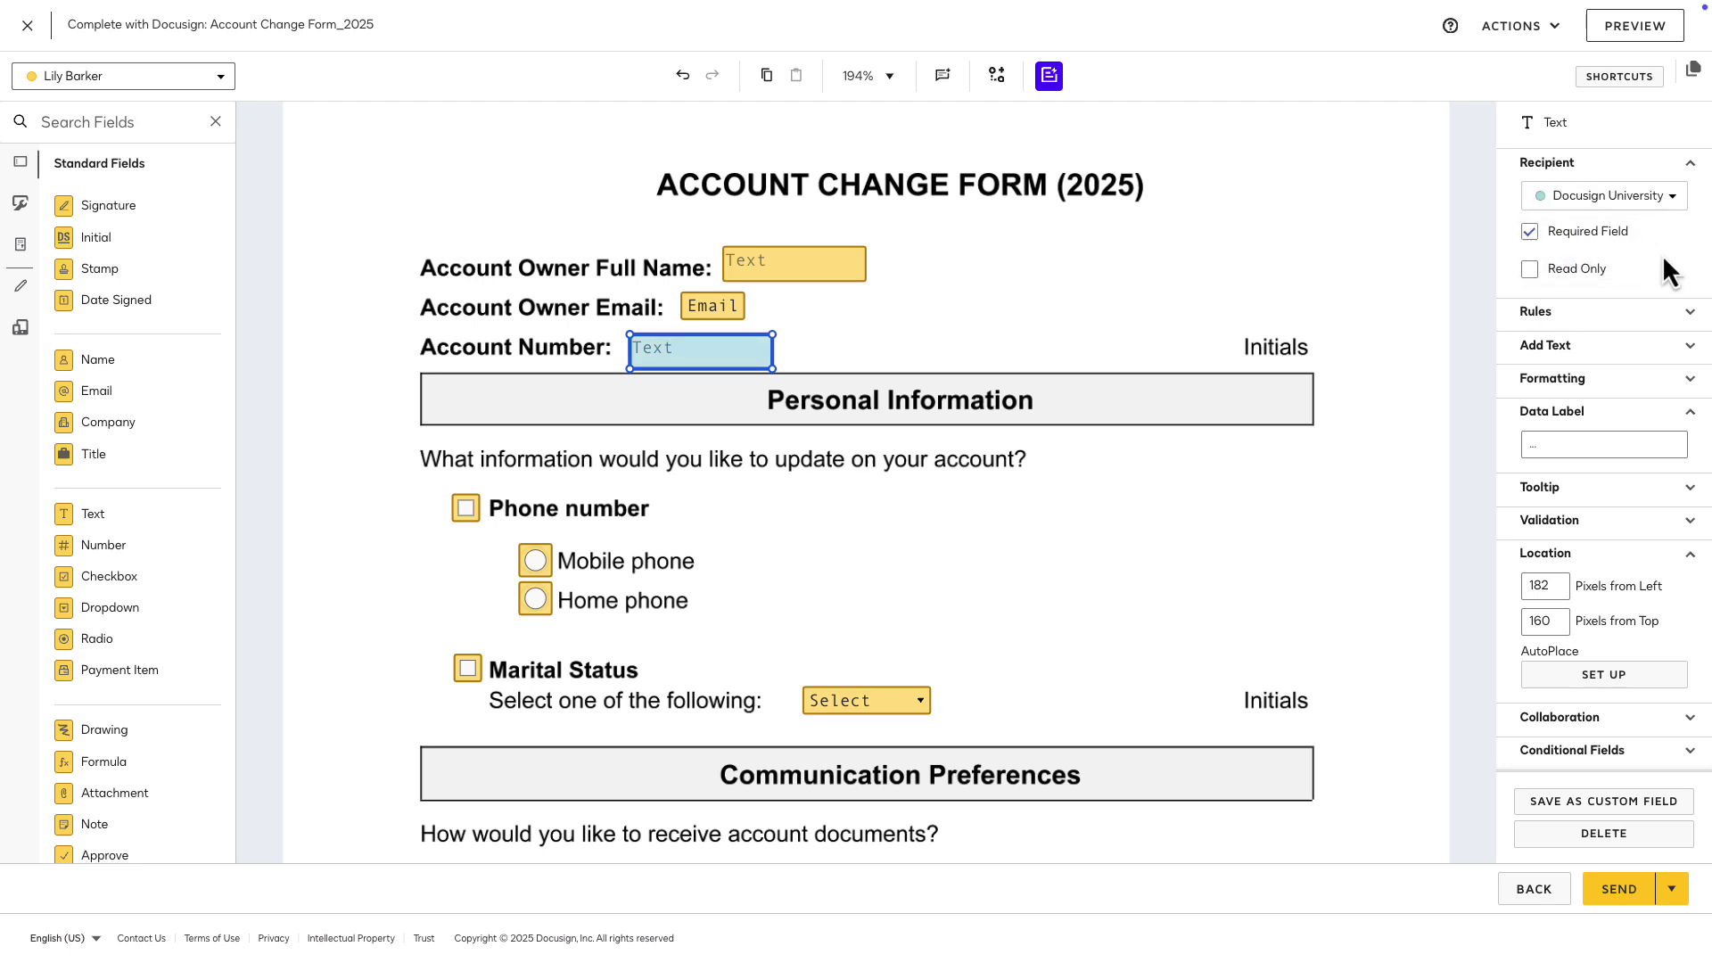
click(1669, 207)
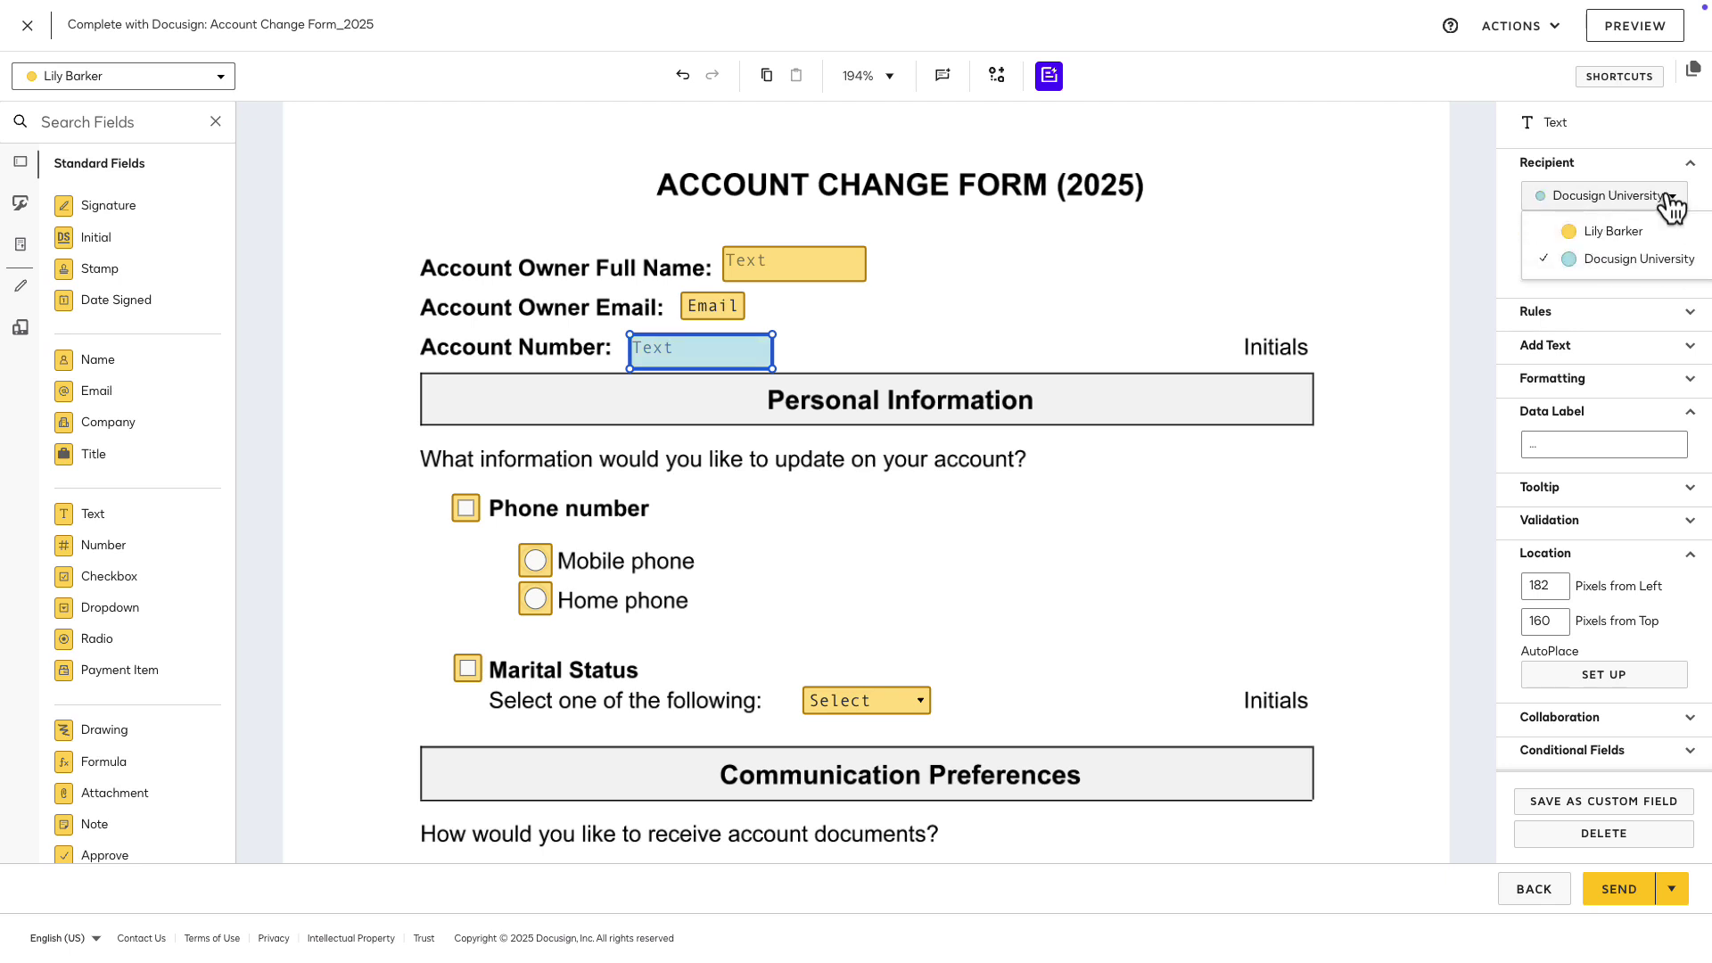
click(1666, 234)
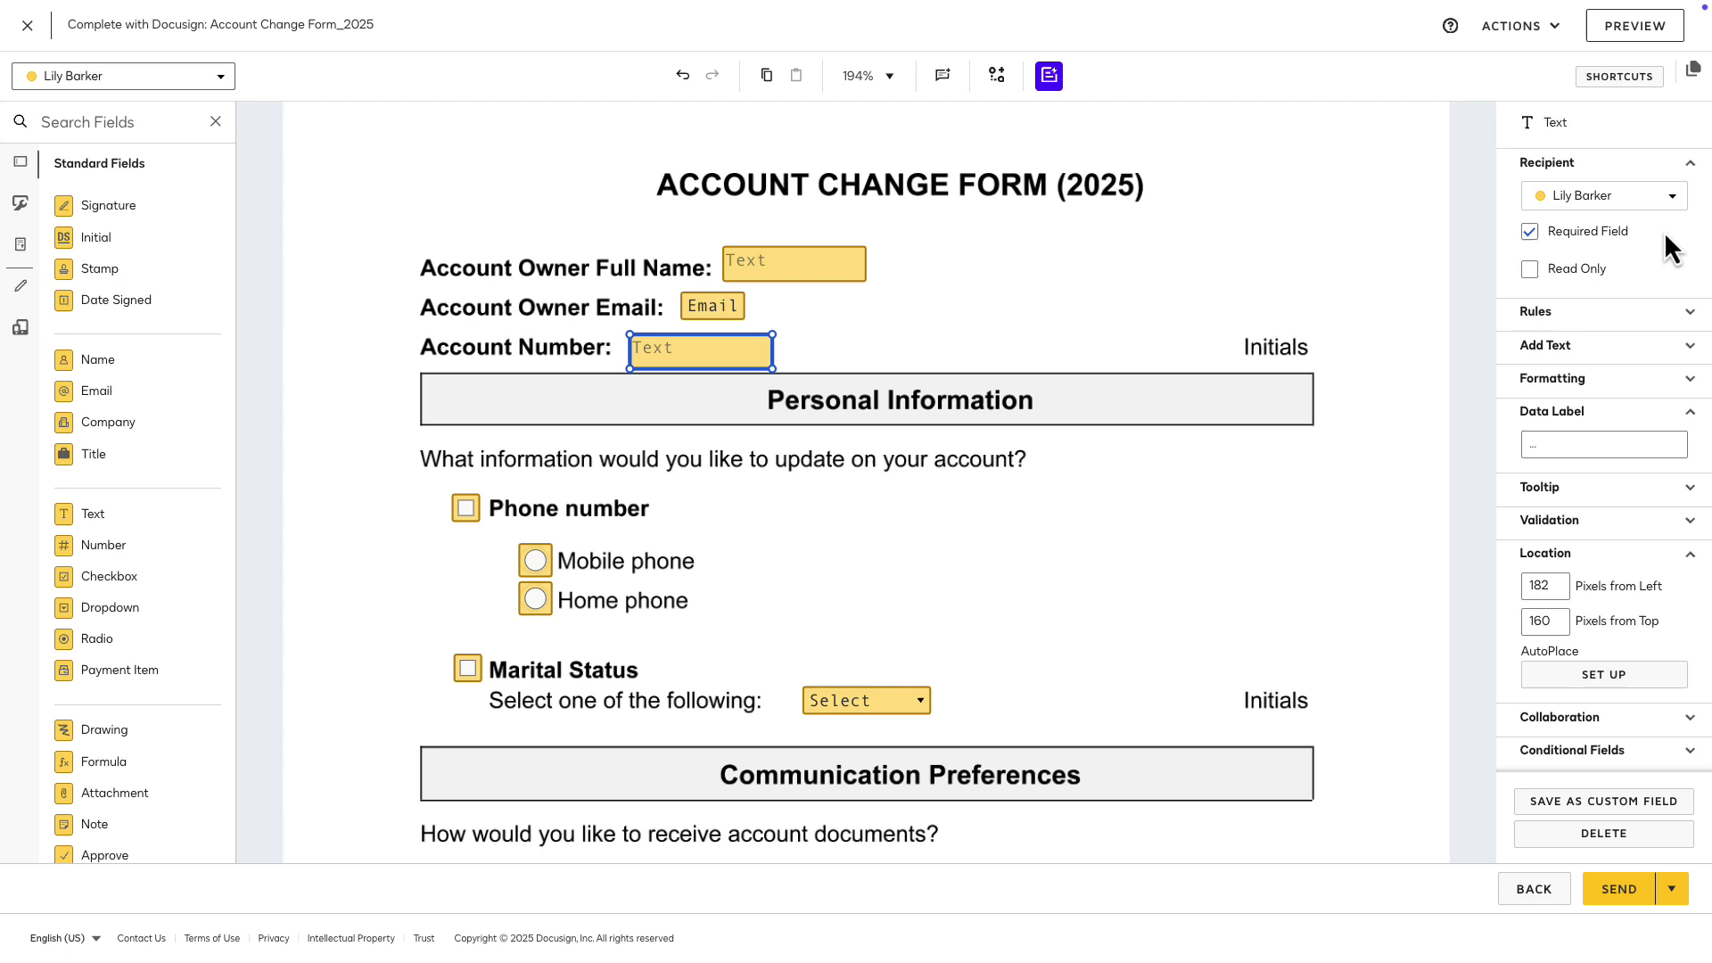
click(1530, 232)
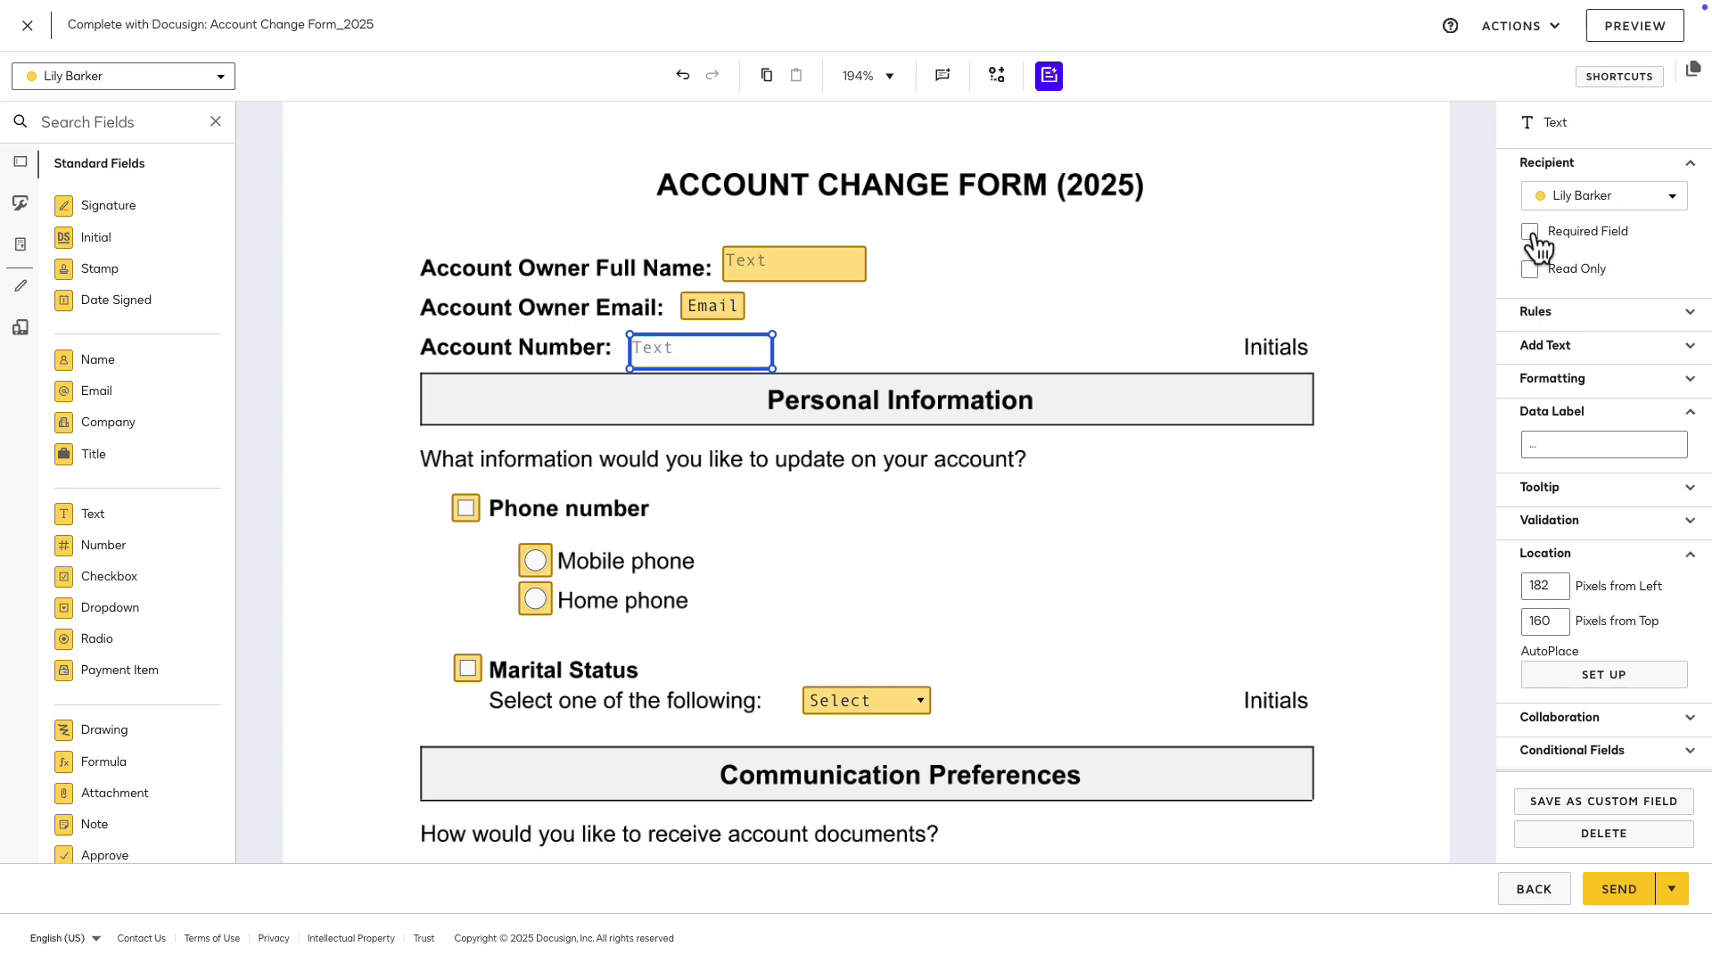
click(1530, 232)
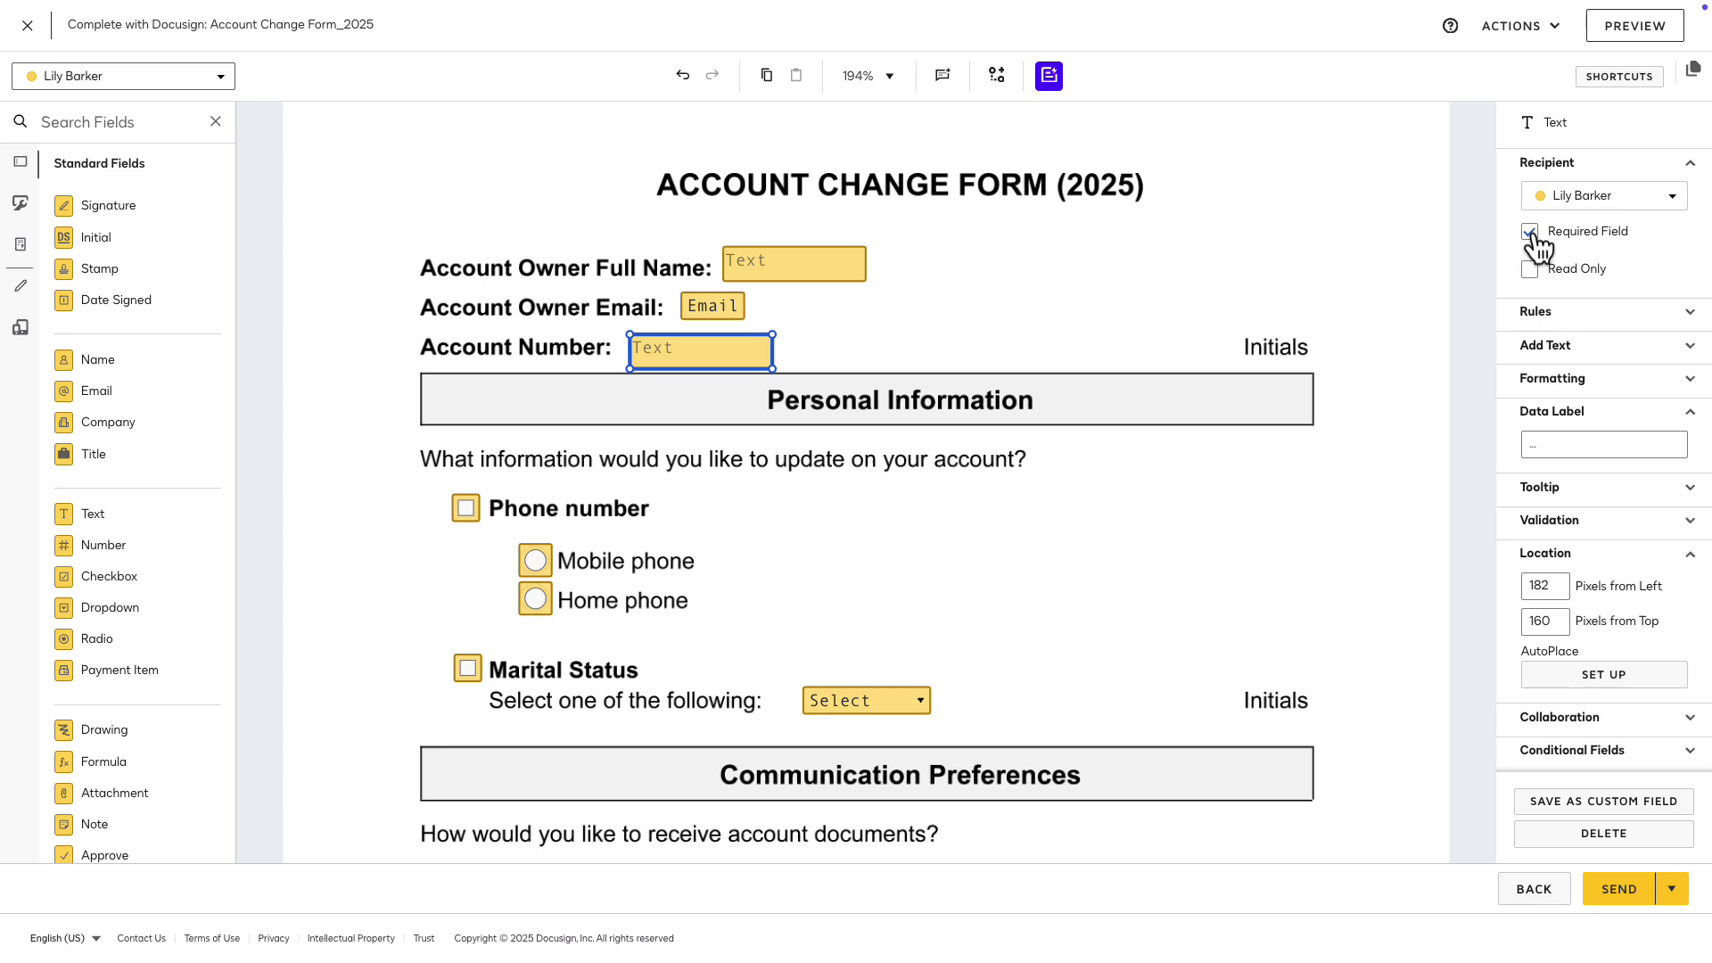
click(1530, 270)
Step: Enter then delete the prefilled value 13246878, leaving Account Number with no preset text
click(1550, 347)
click(1549, 379)
text(13246878)
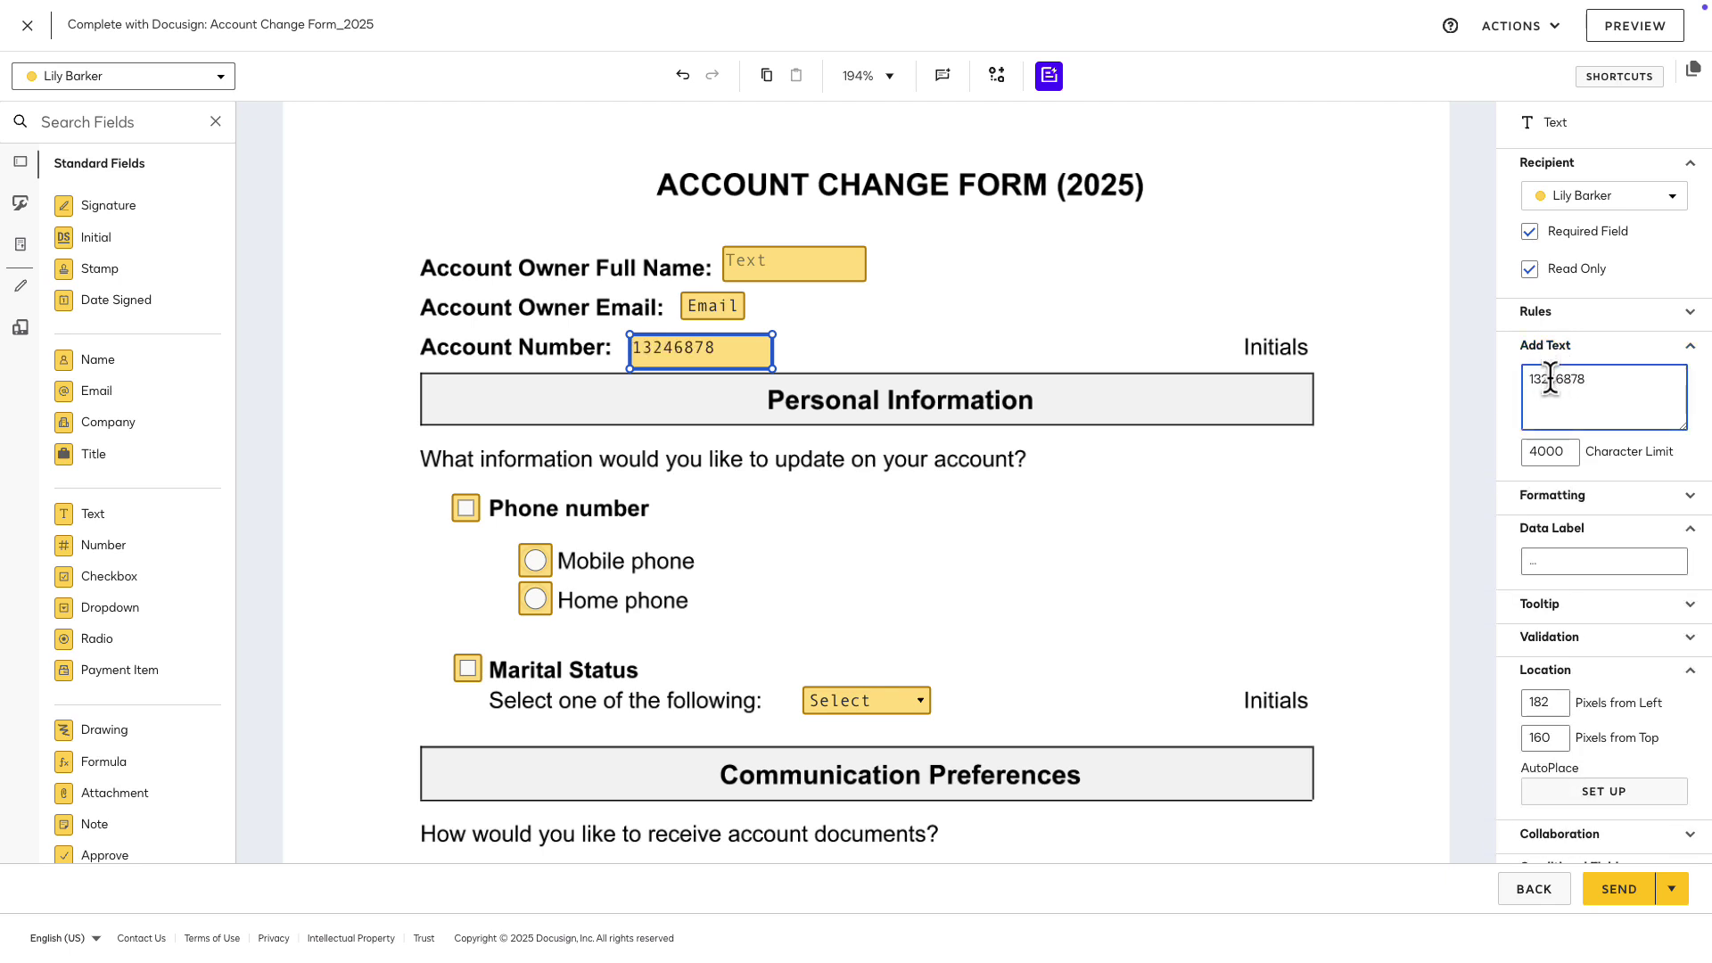
double_click(1550, 379)
key(BackSpace)
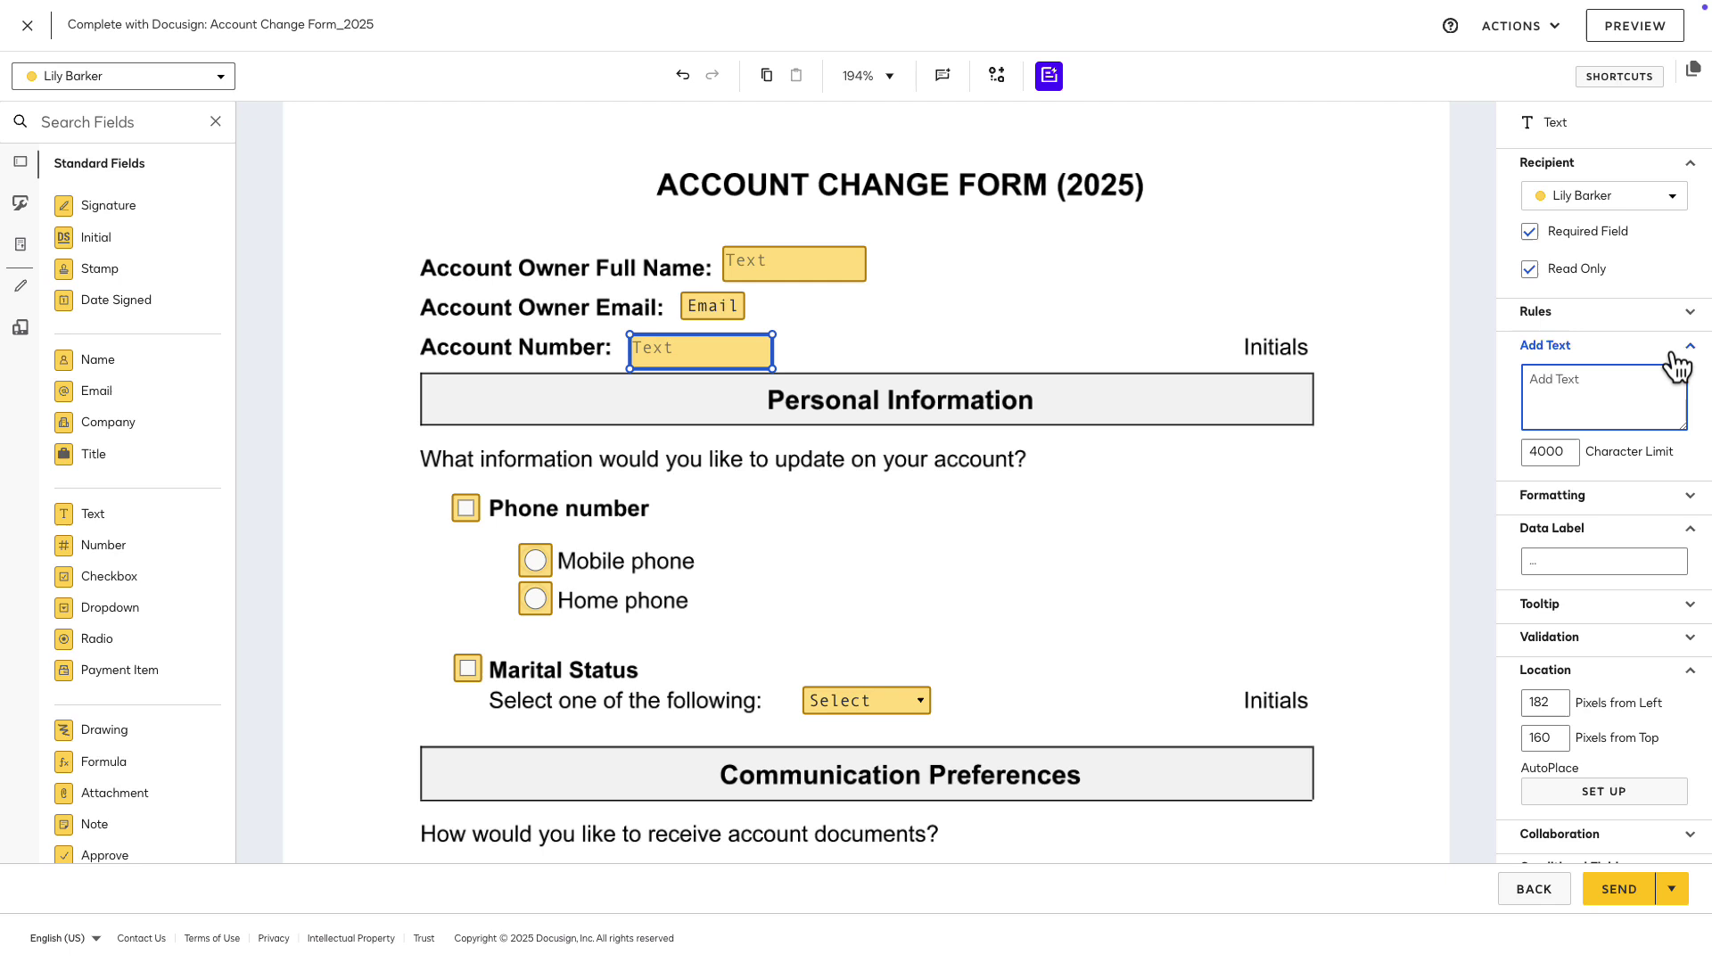
click(1688, 346)
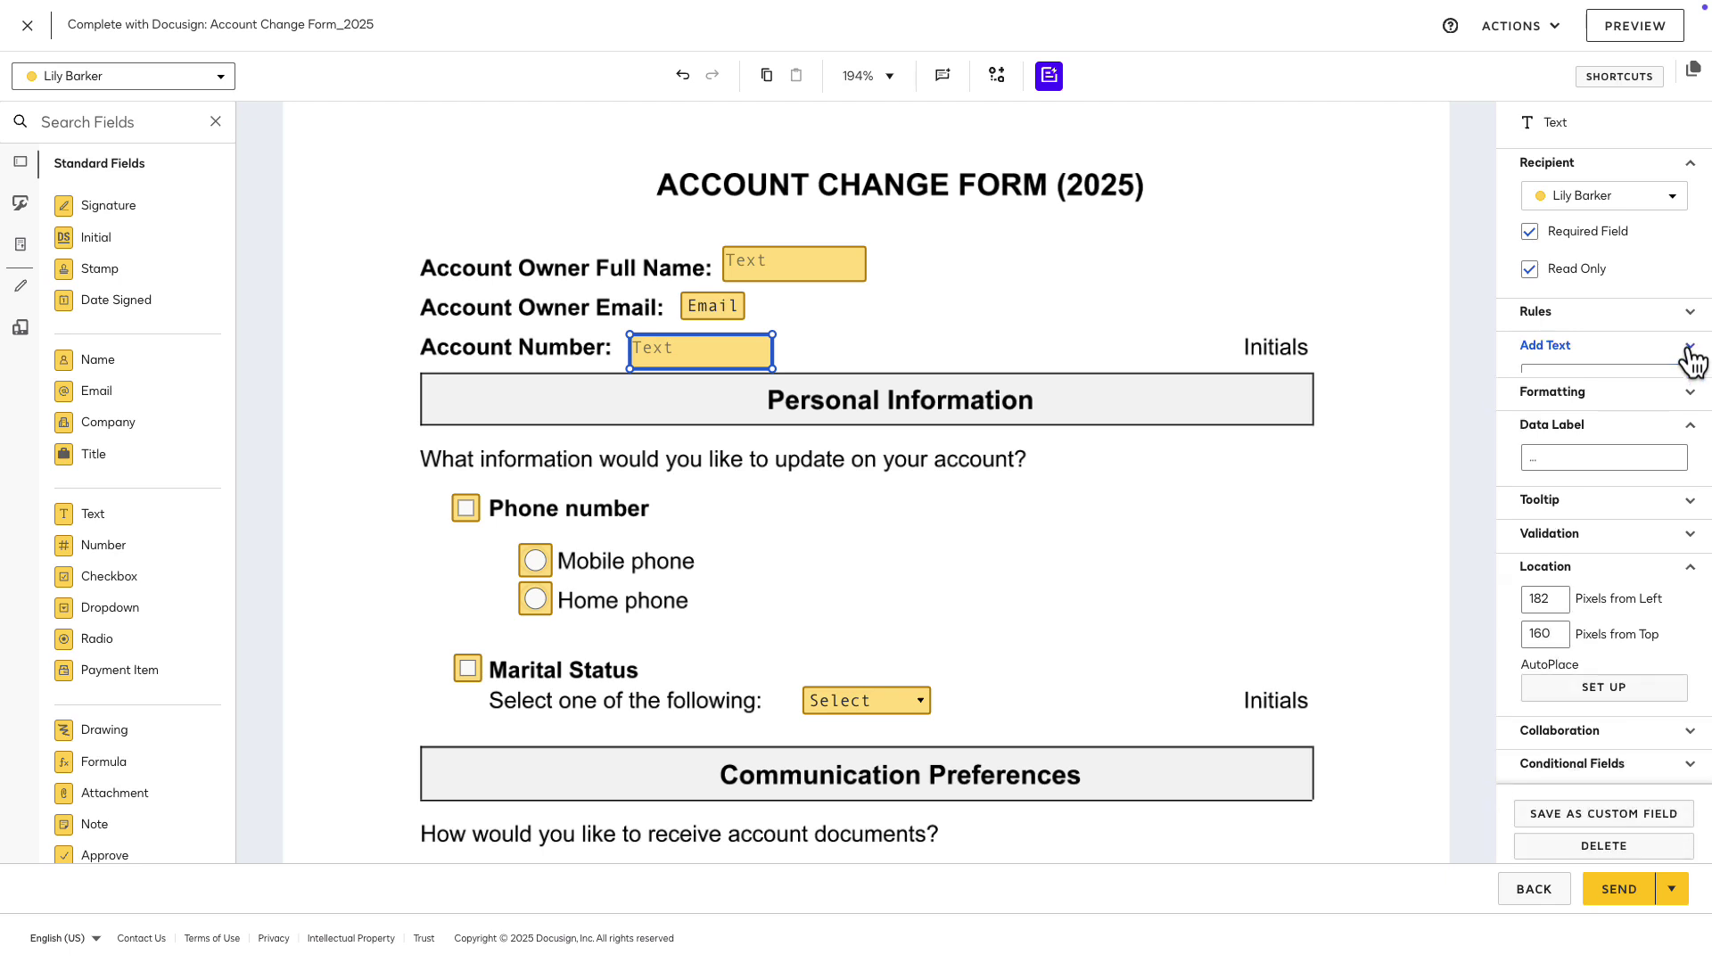
Step: Uncheck Read Only on Account Number and turn on 'Hide text with asterisks' in Formatting
click(1531, 270)
click(1691, 392)
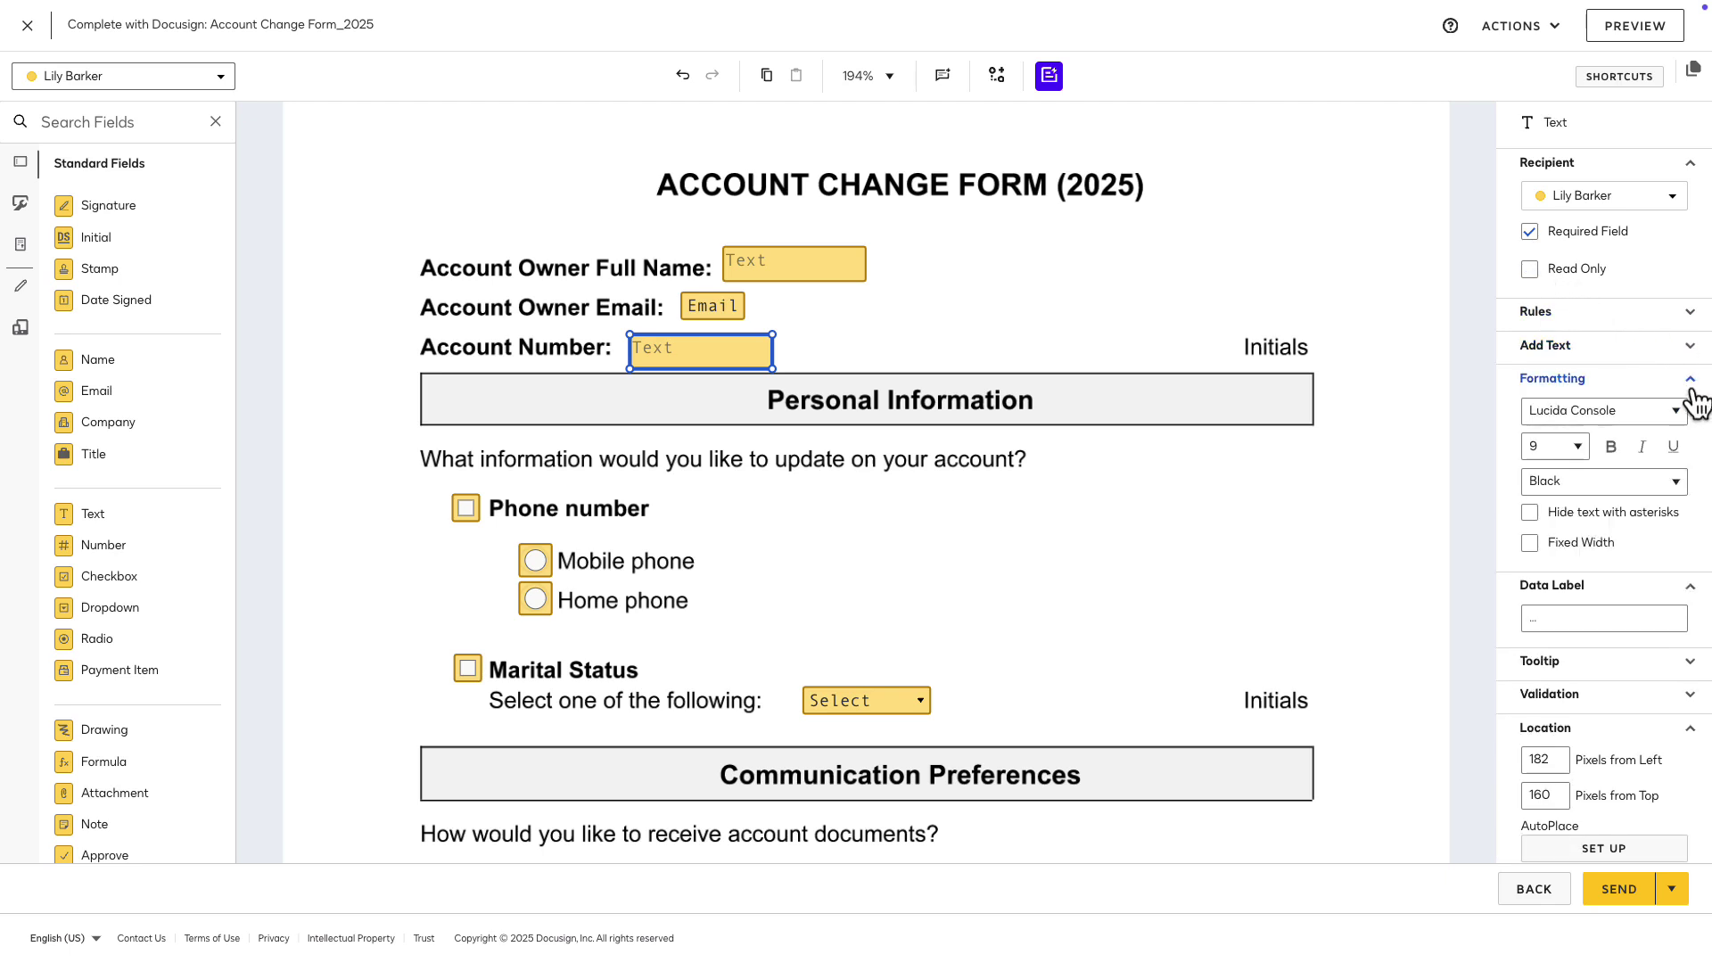
click(1681, 412)
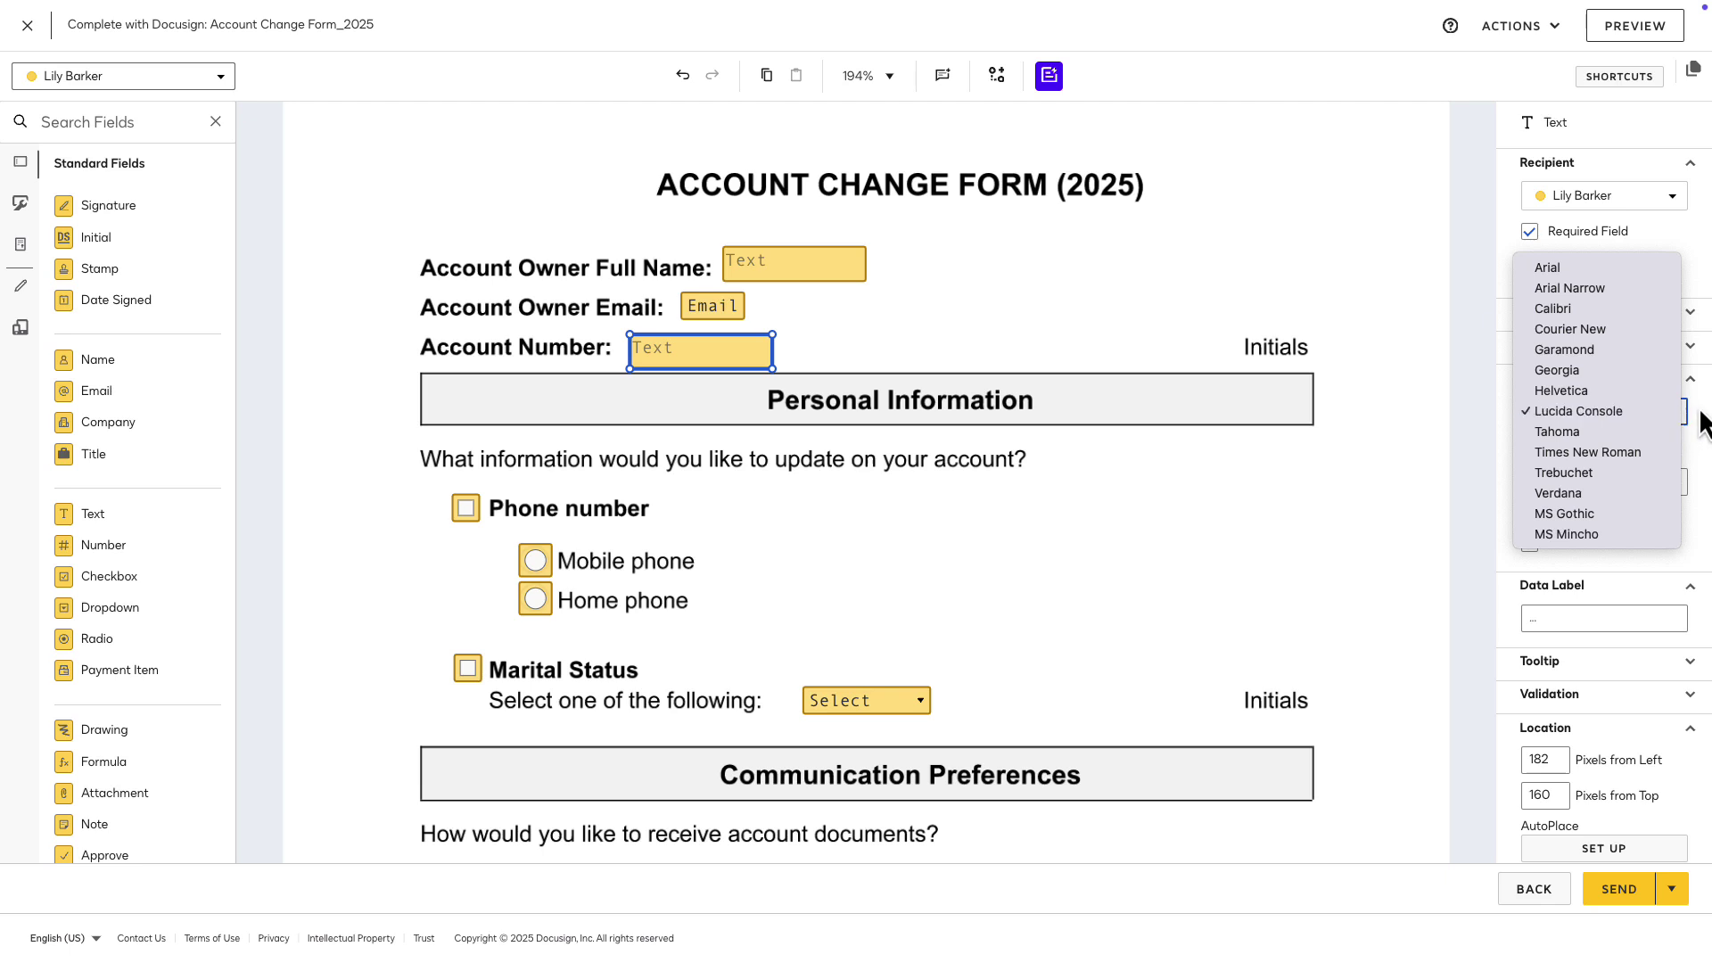
click(1701, 413)
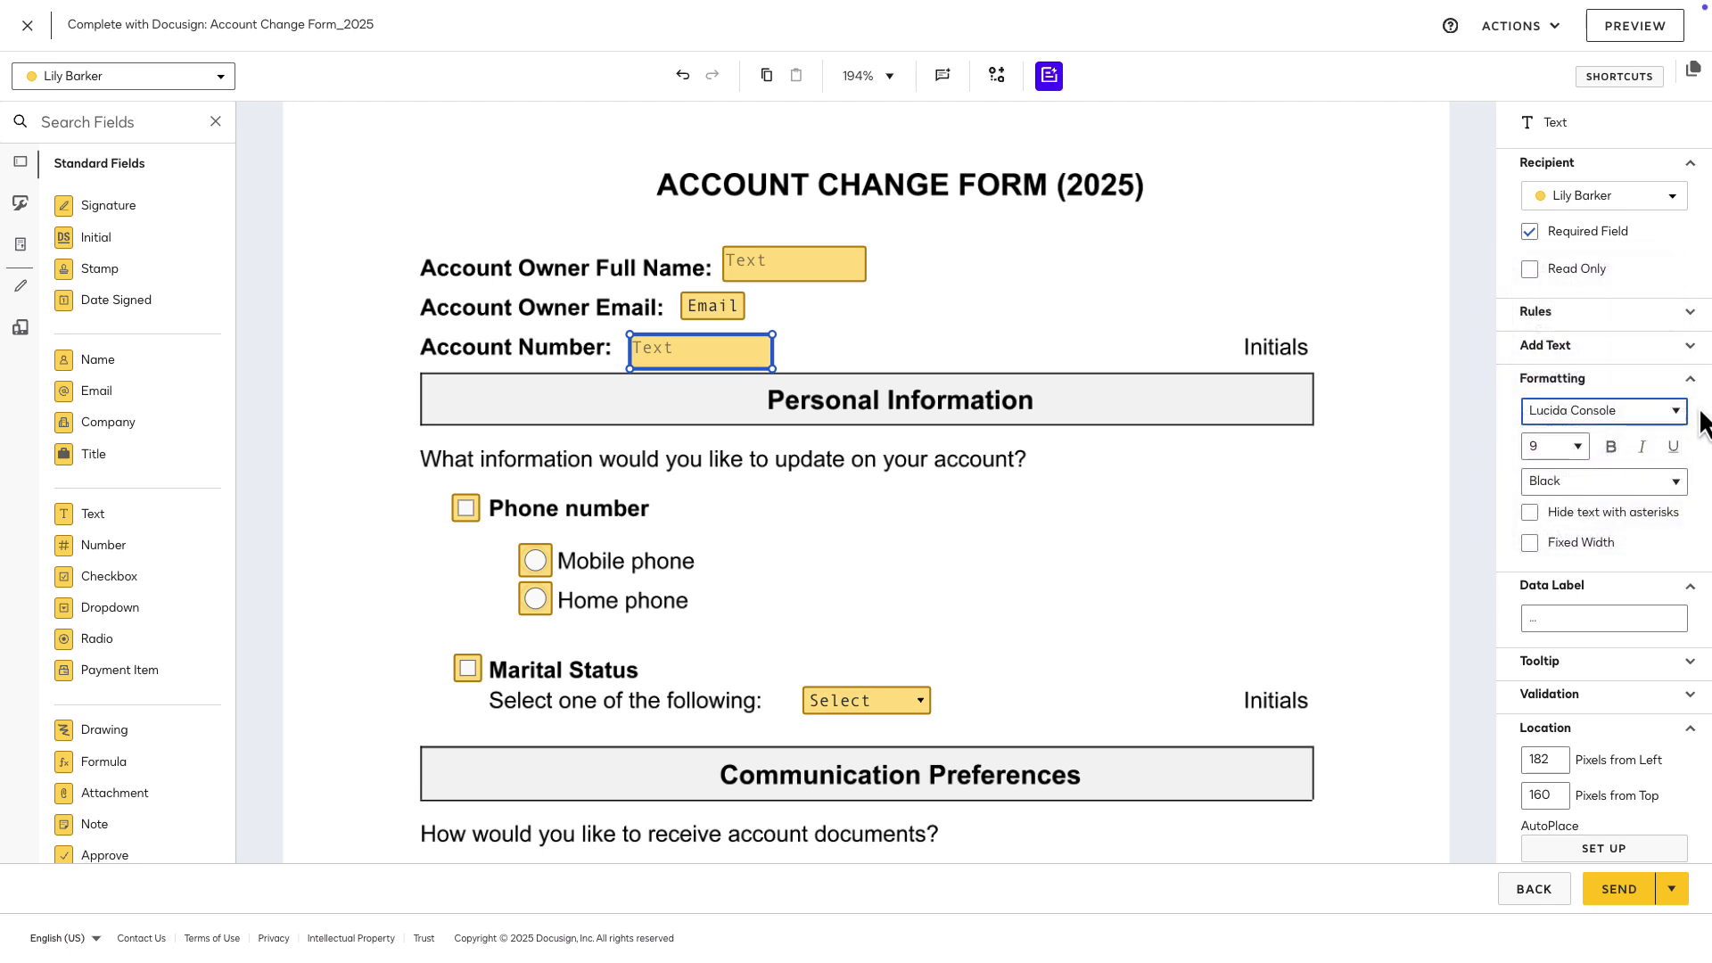
click(1530, 515)
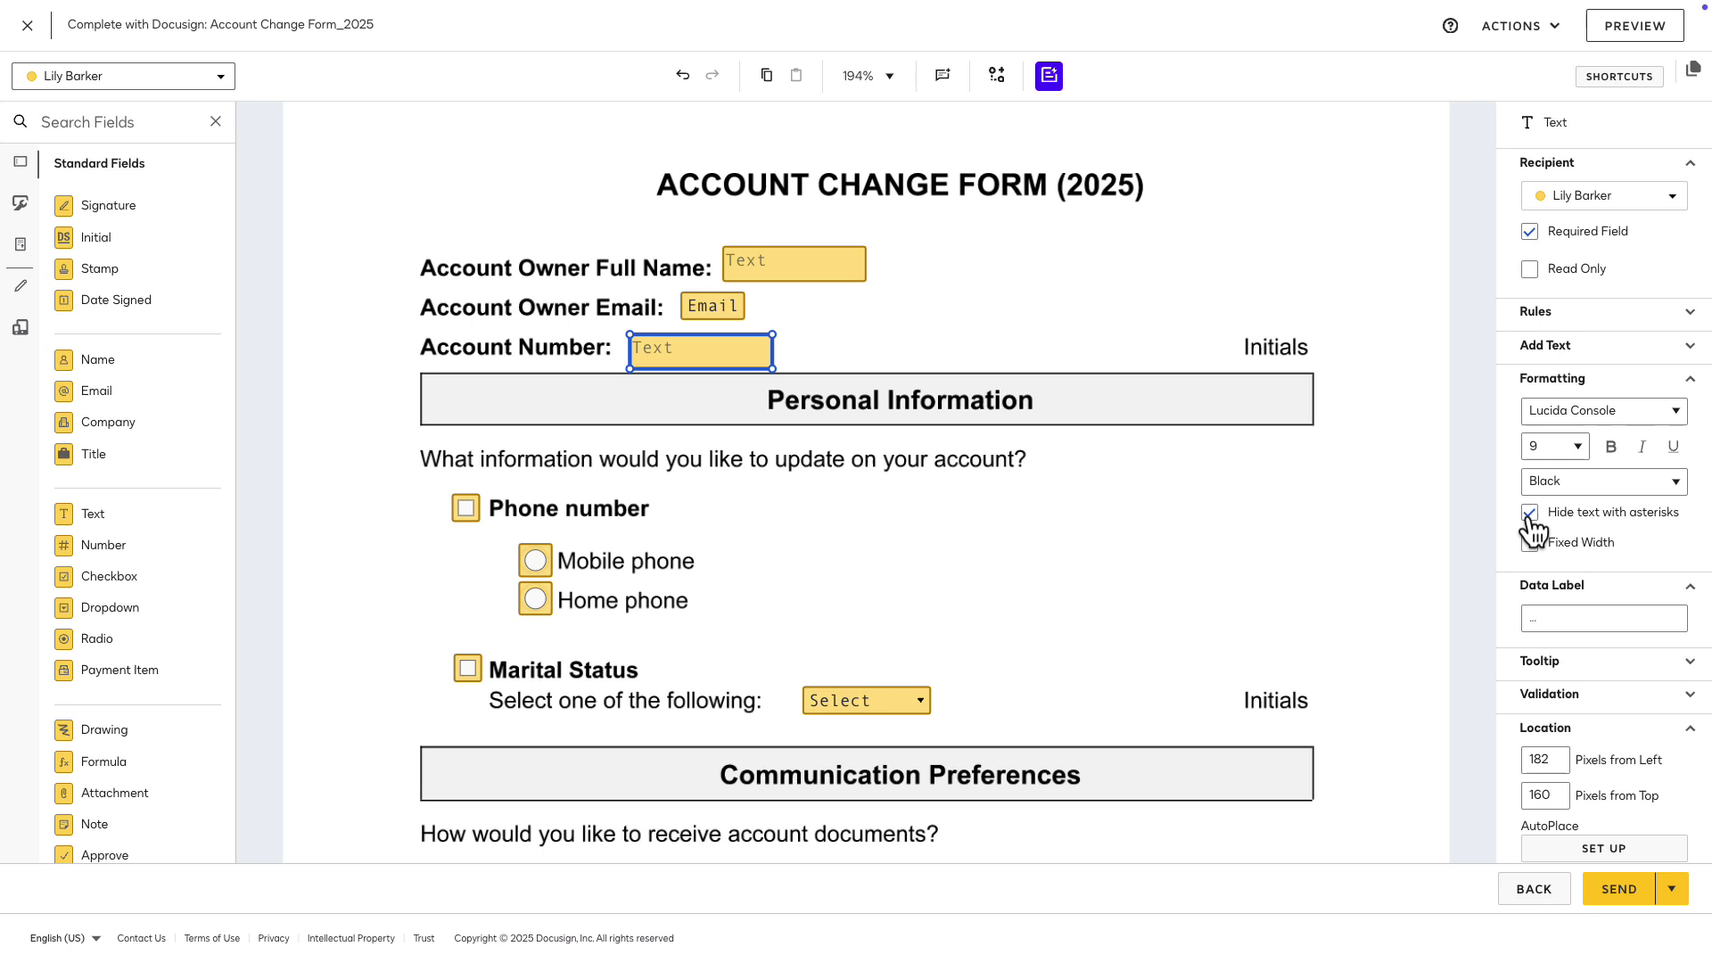
click(1689, 378)
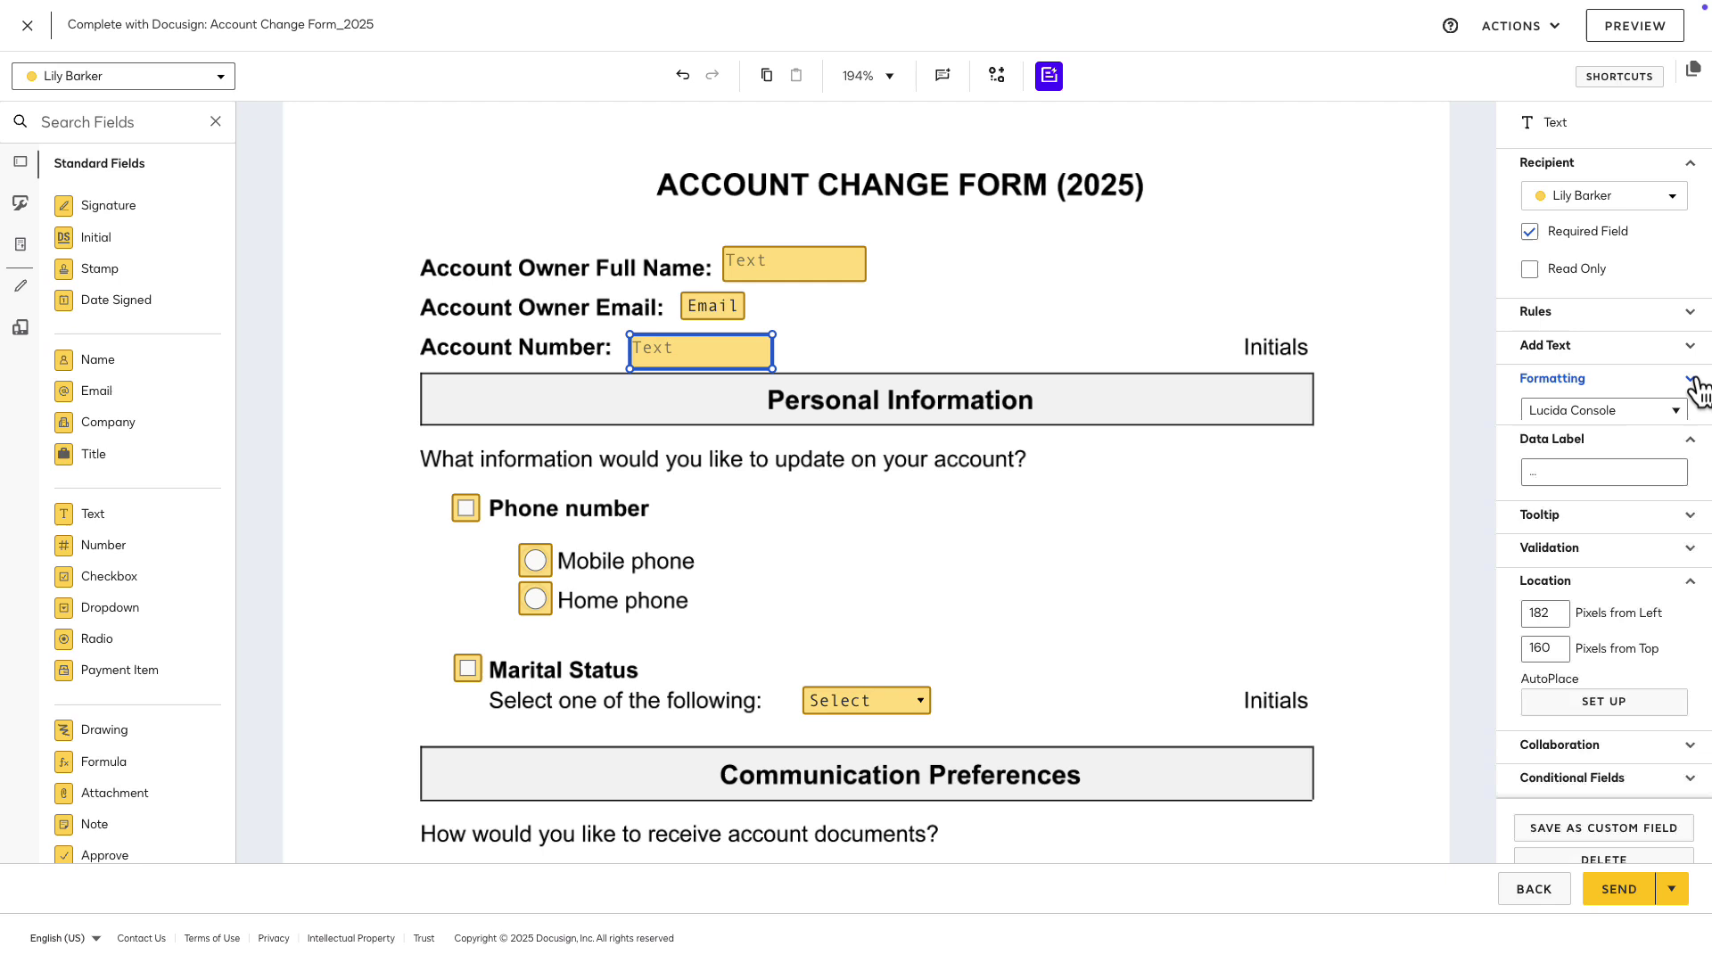
Step: Replace the Account Owner Full Name data label with 'Account Owner Name' and copy it
click(854, 277)
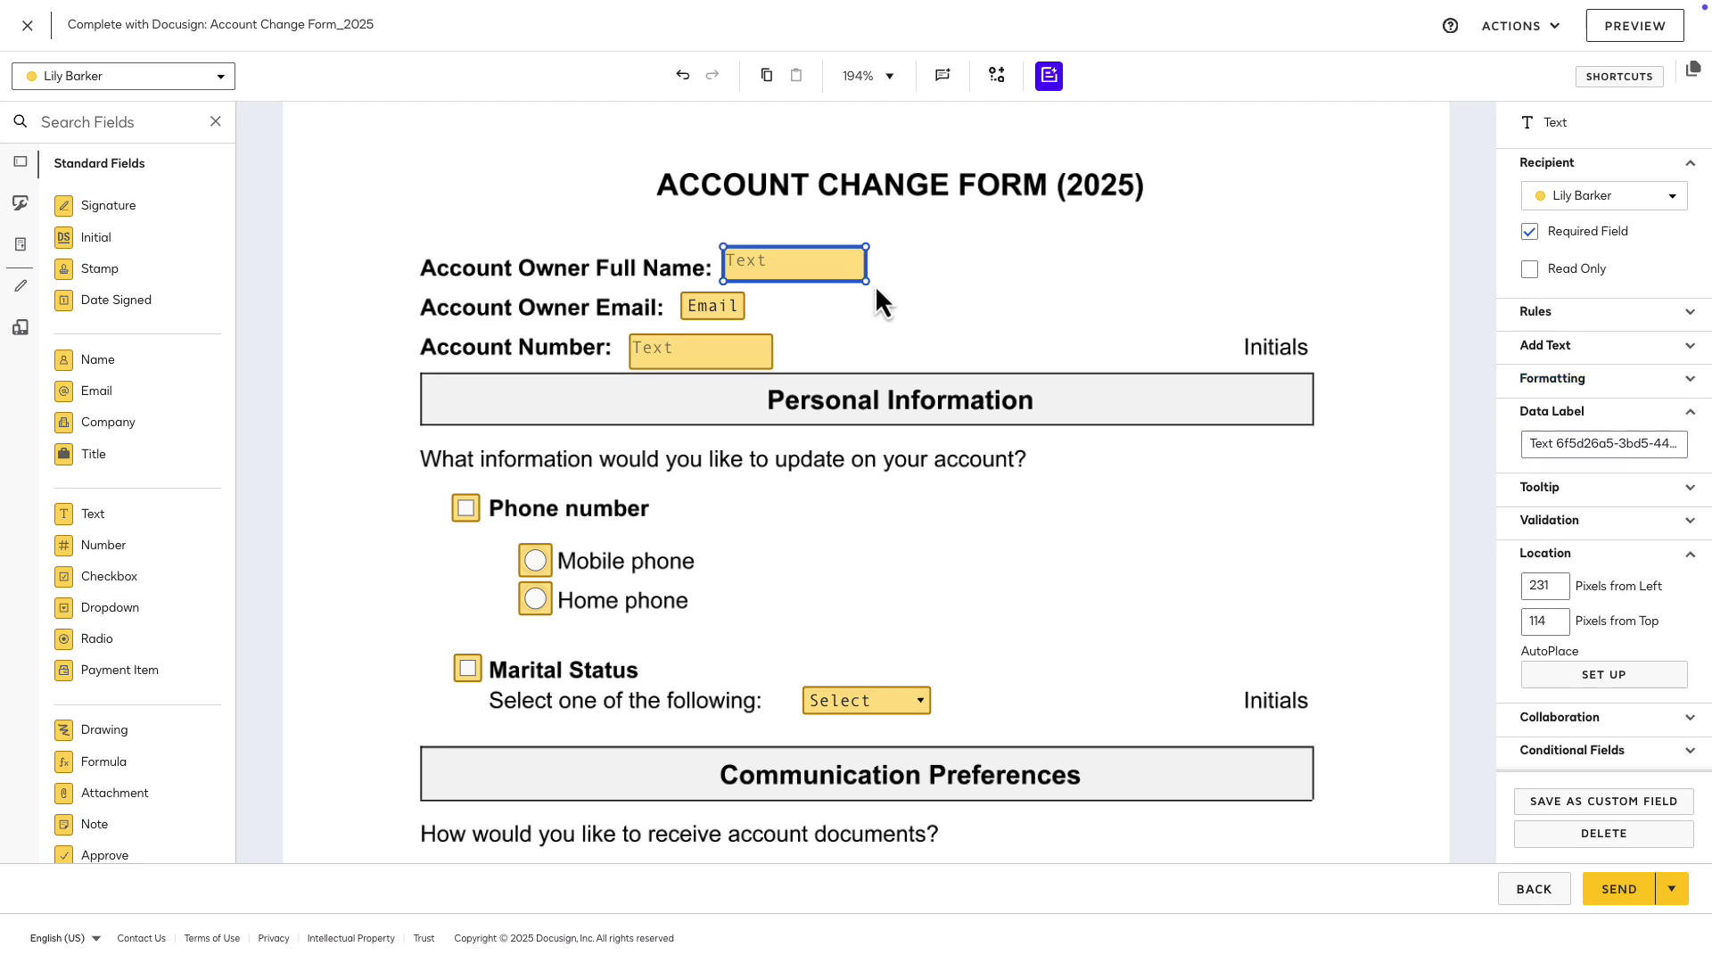
triple_click(1565, 443)
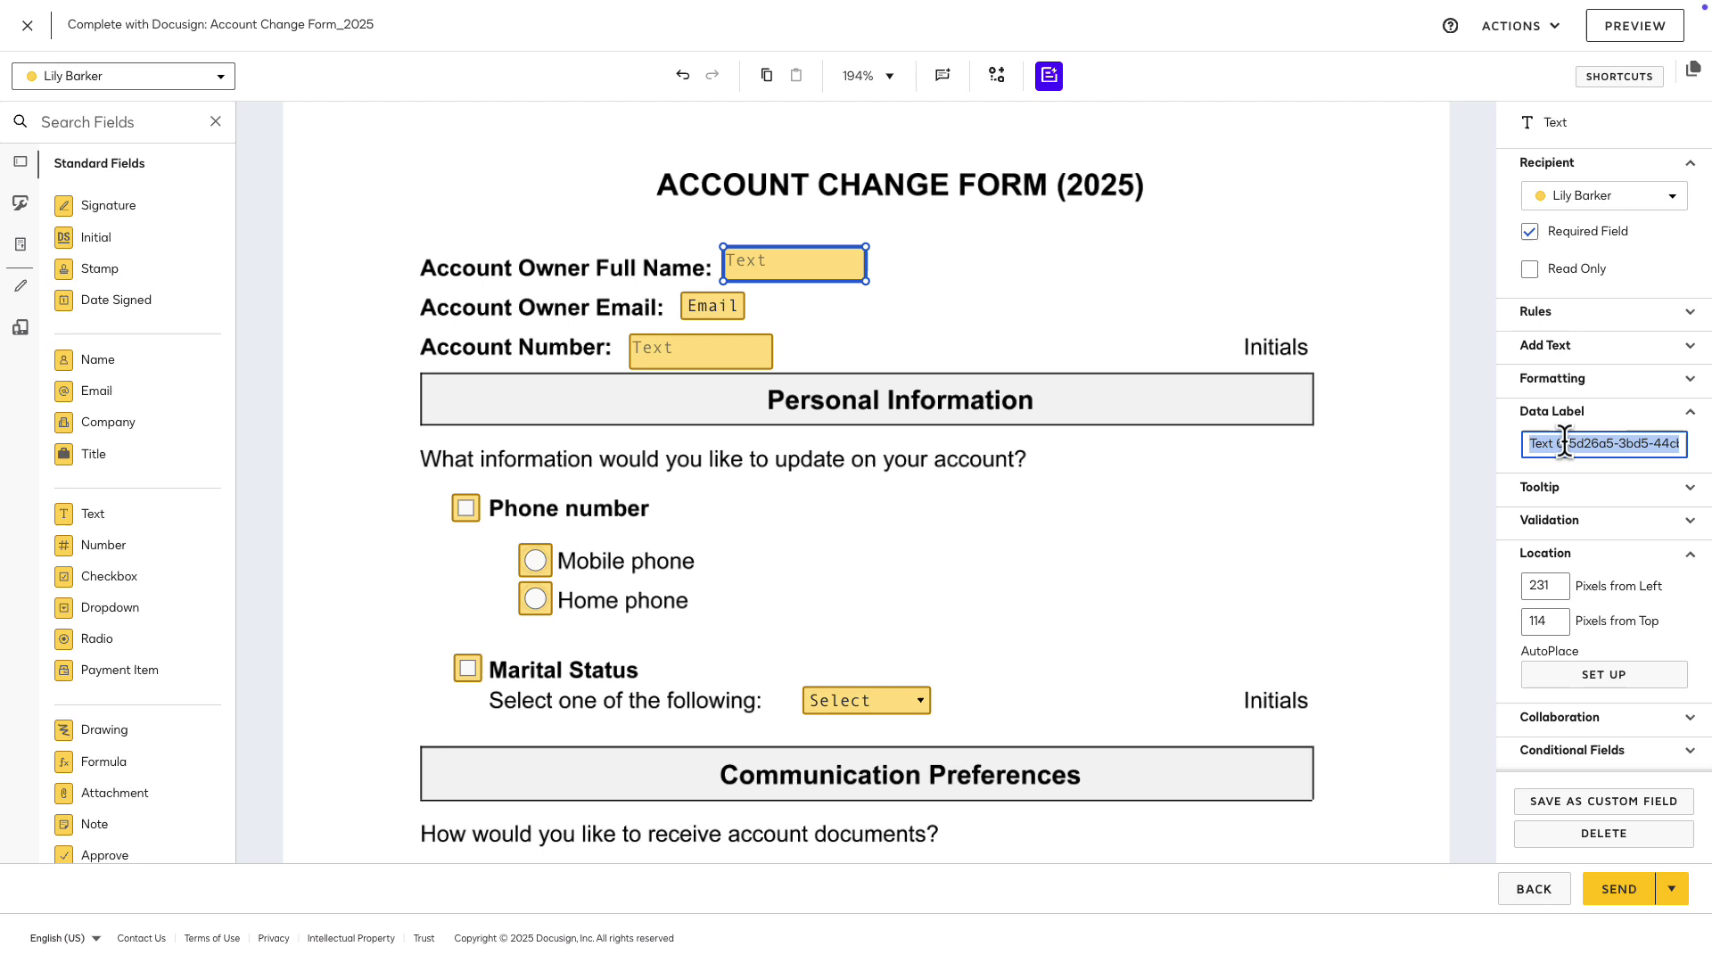
text(Account Owner)
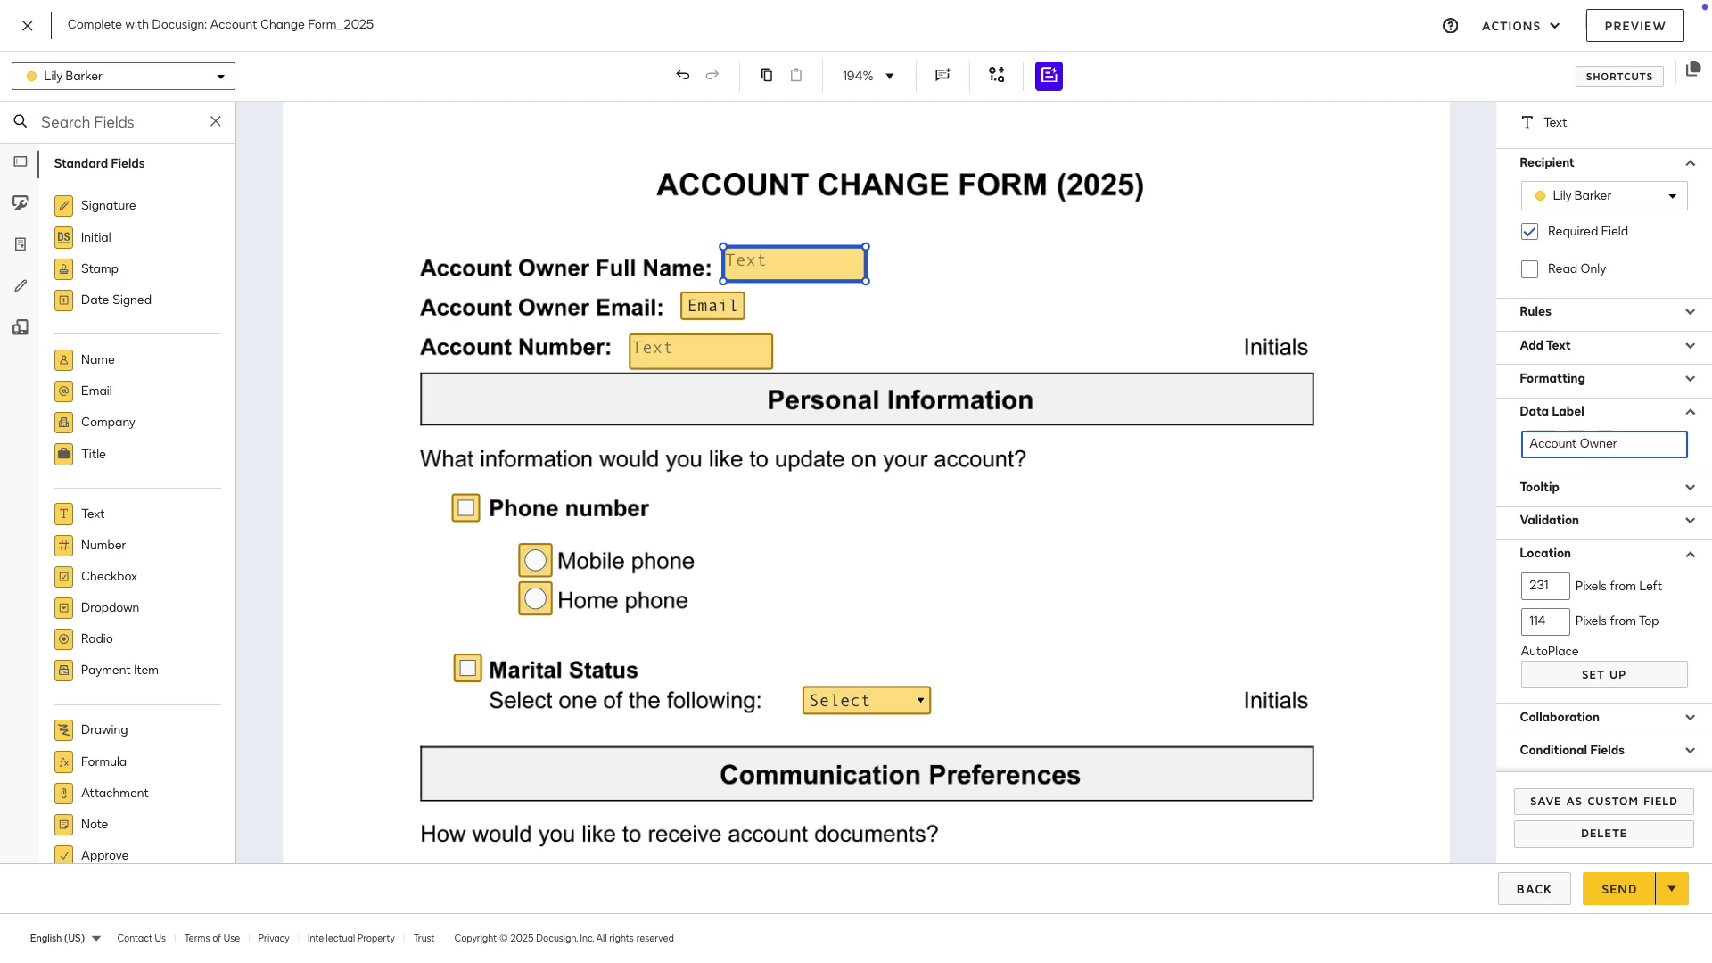
text( Name)
key(ctrl+a)
key(ctrl+c)
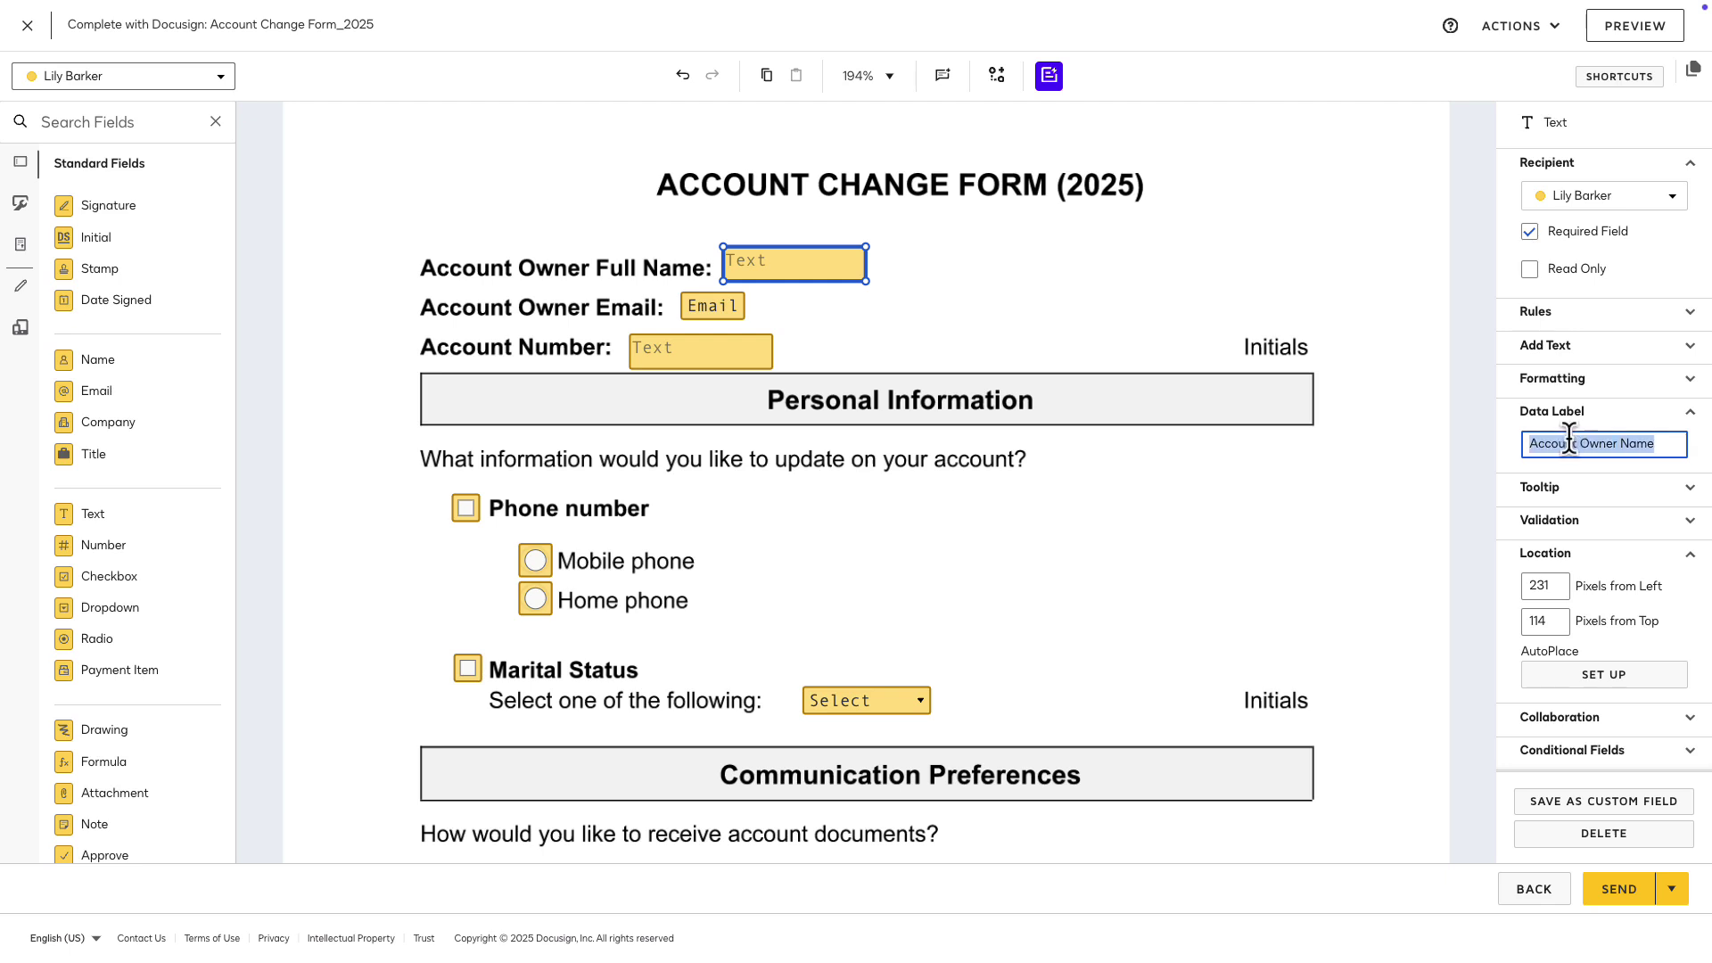
Step: Paste 'Account Owner Name' into the Requested By Full Name field's Data Label
scroll(1359, 470, down, 3)
scroll(1351, 453, down, 2)
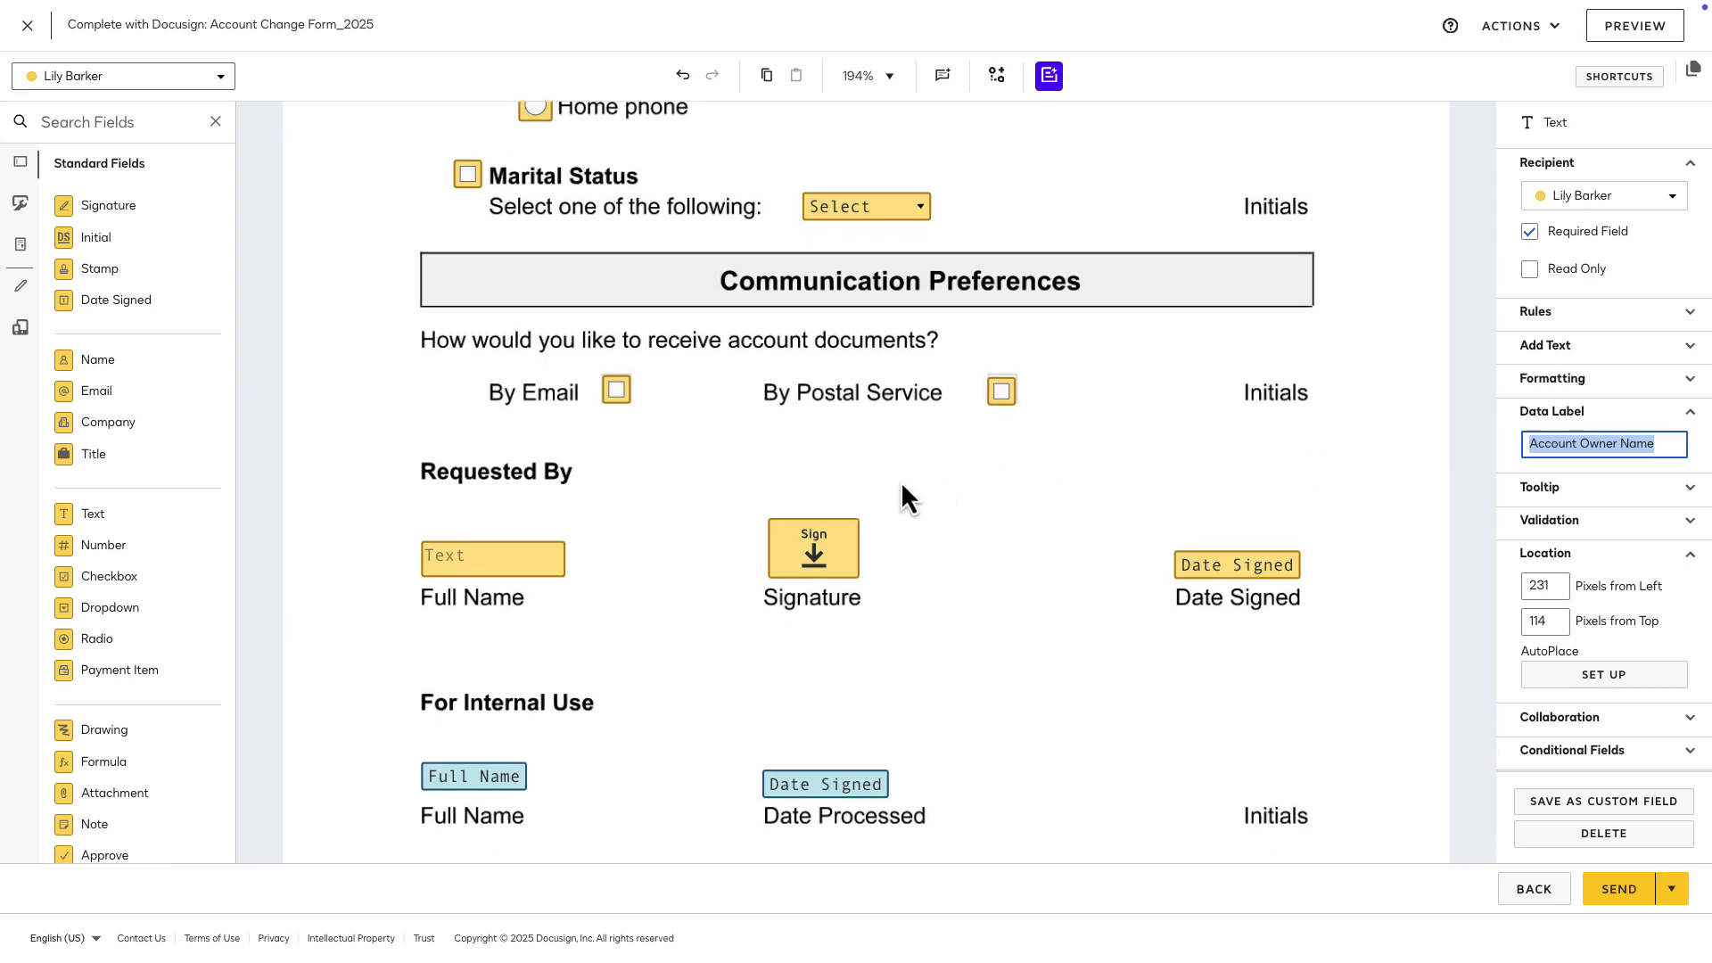
click(553, 559)
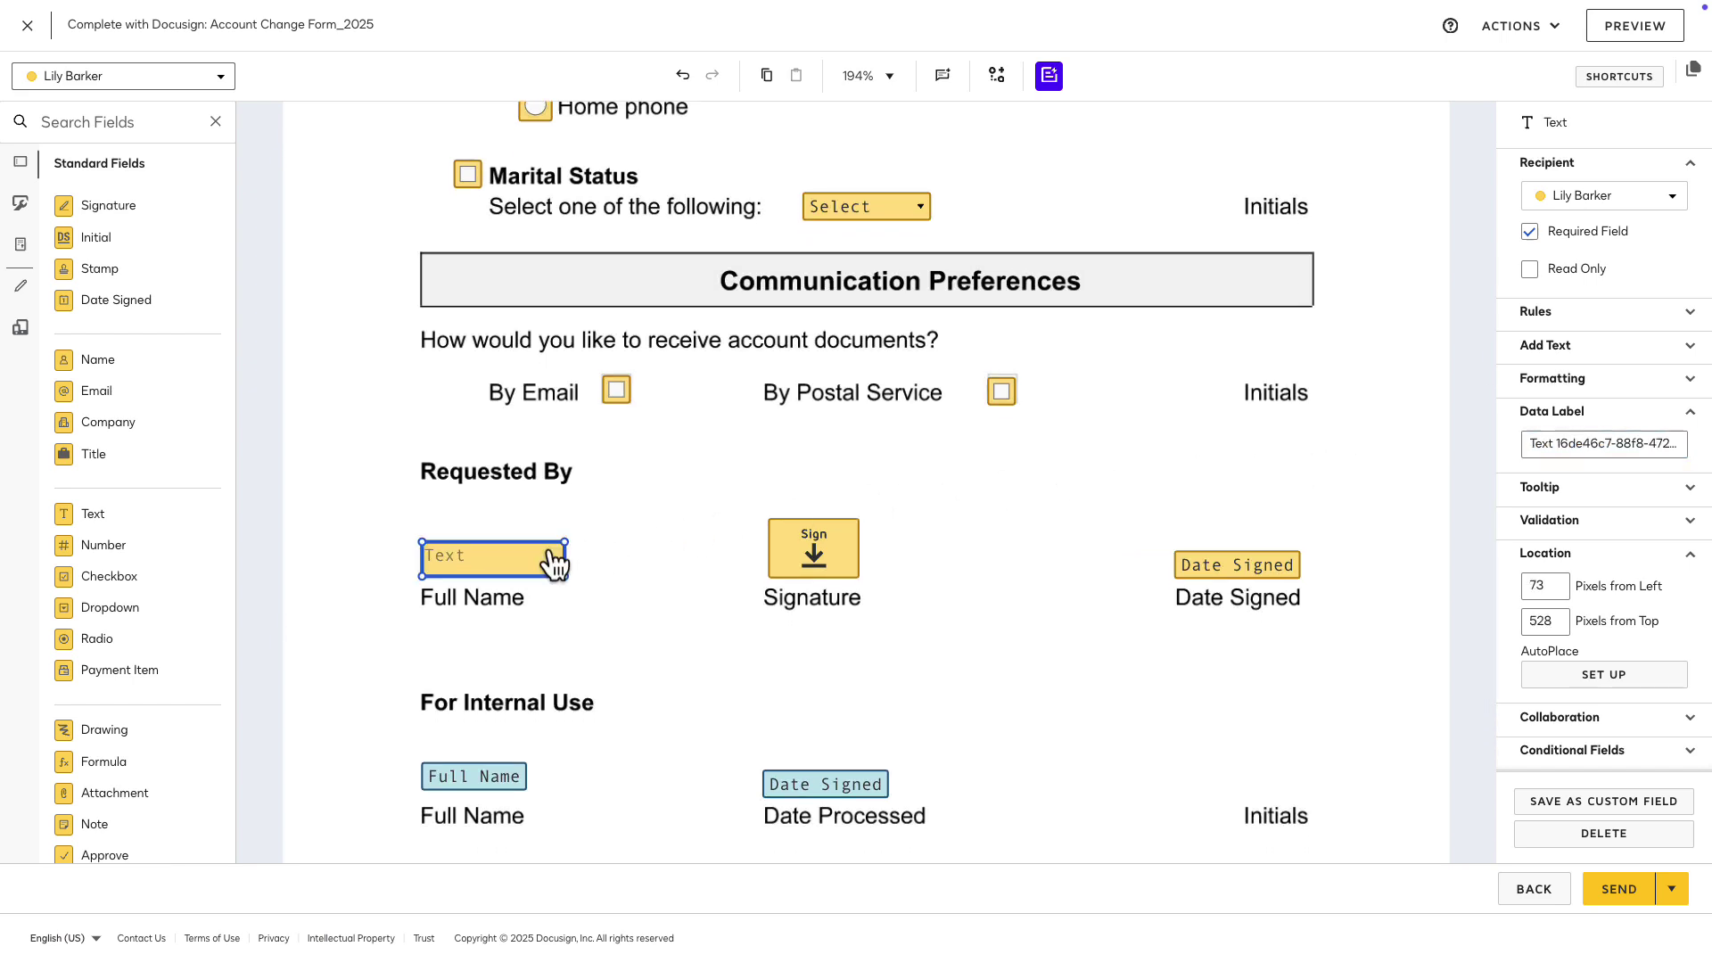
triple_click(1595, 443)
key(ctrl+v)
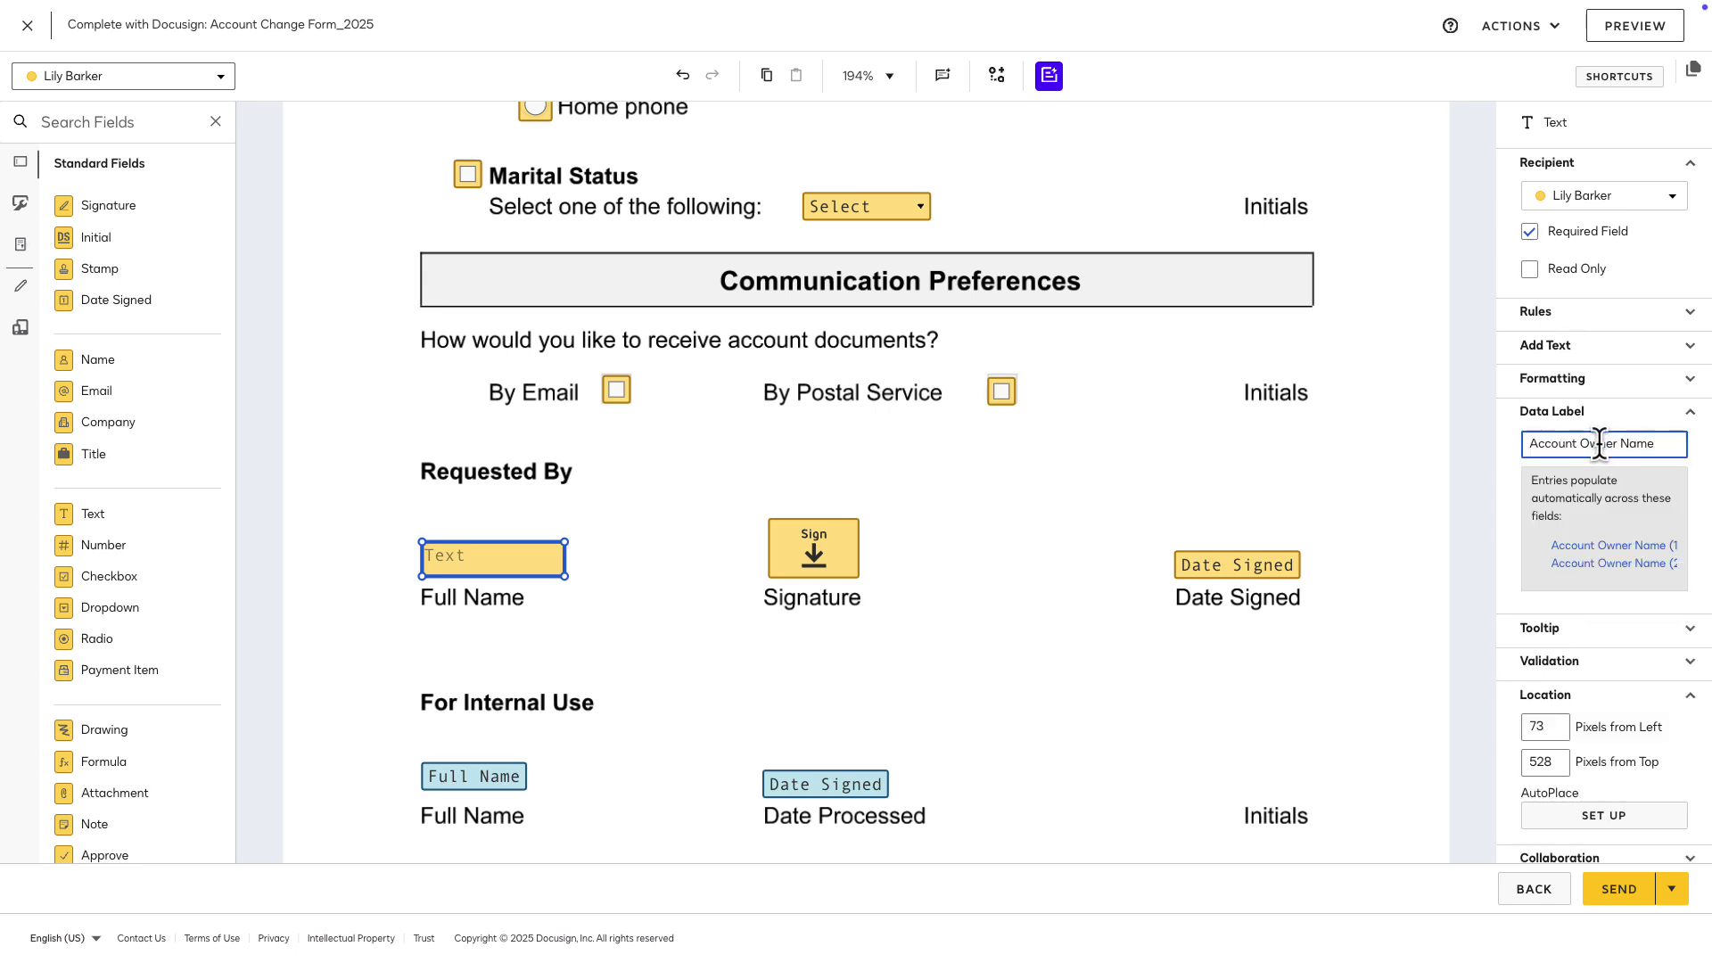
Step: Type 'Enter your 9 digit account number' into the Account Number field's Tooltip box
click(1508, 461)
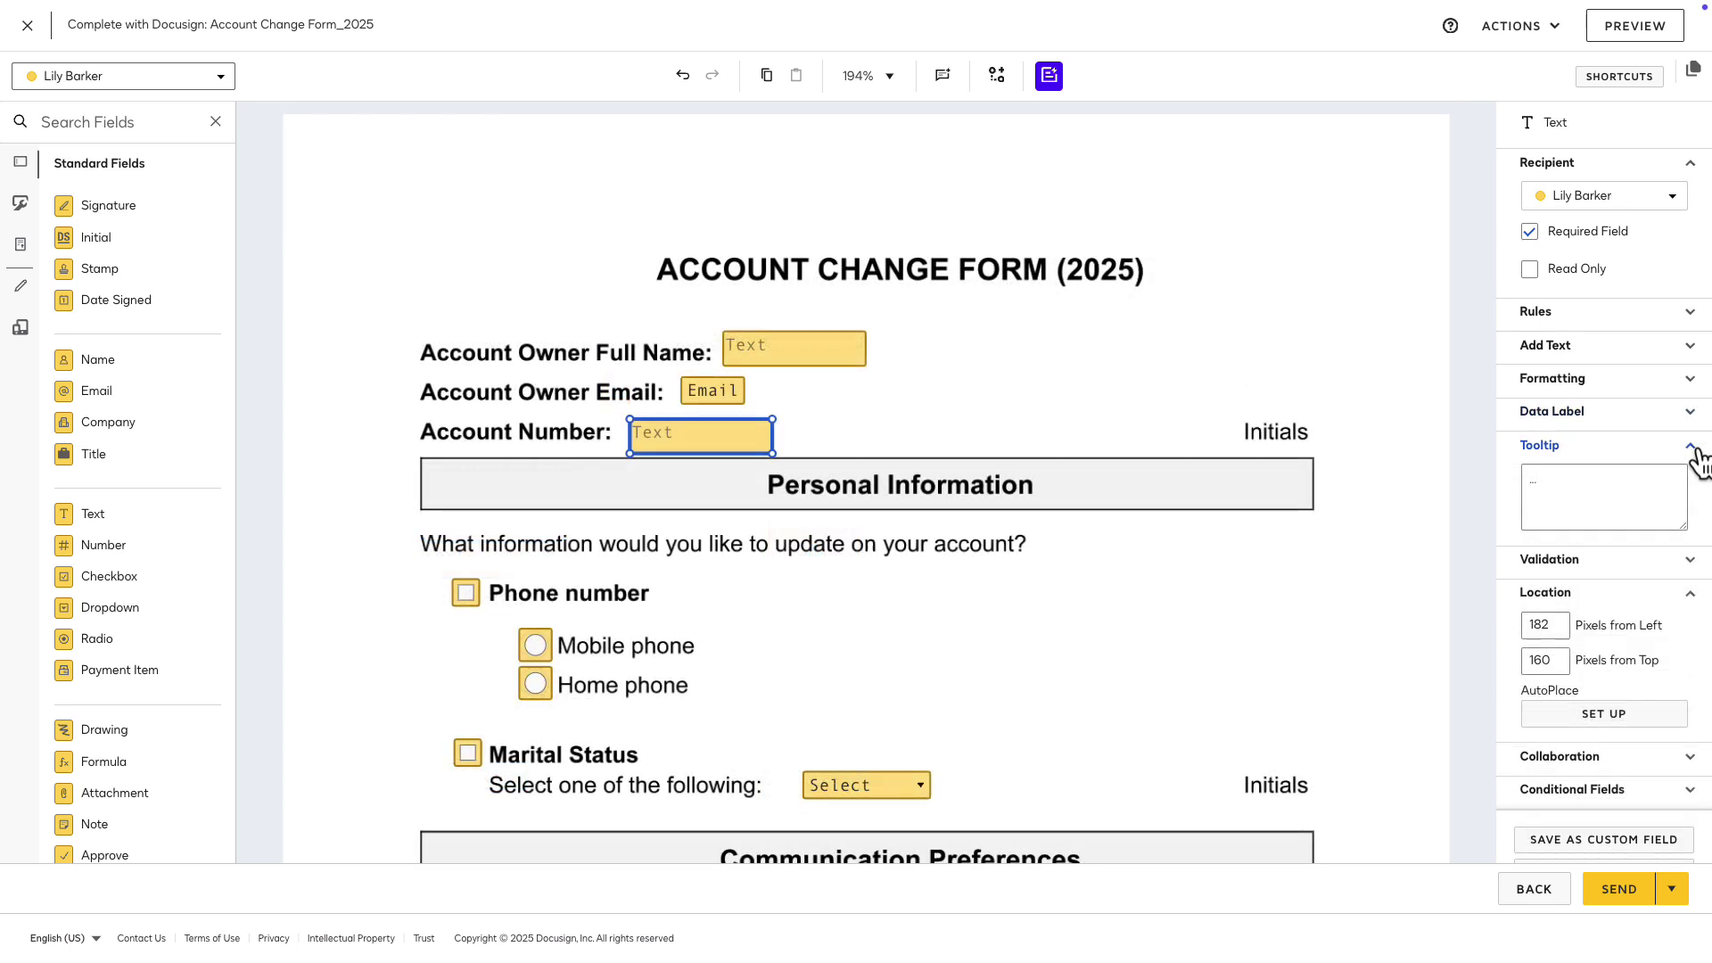
click(1638, 478)
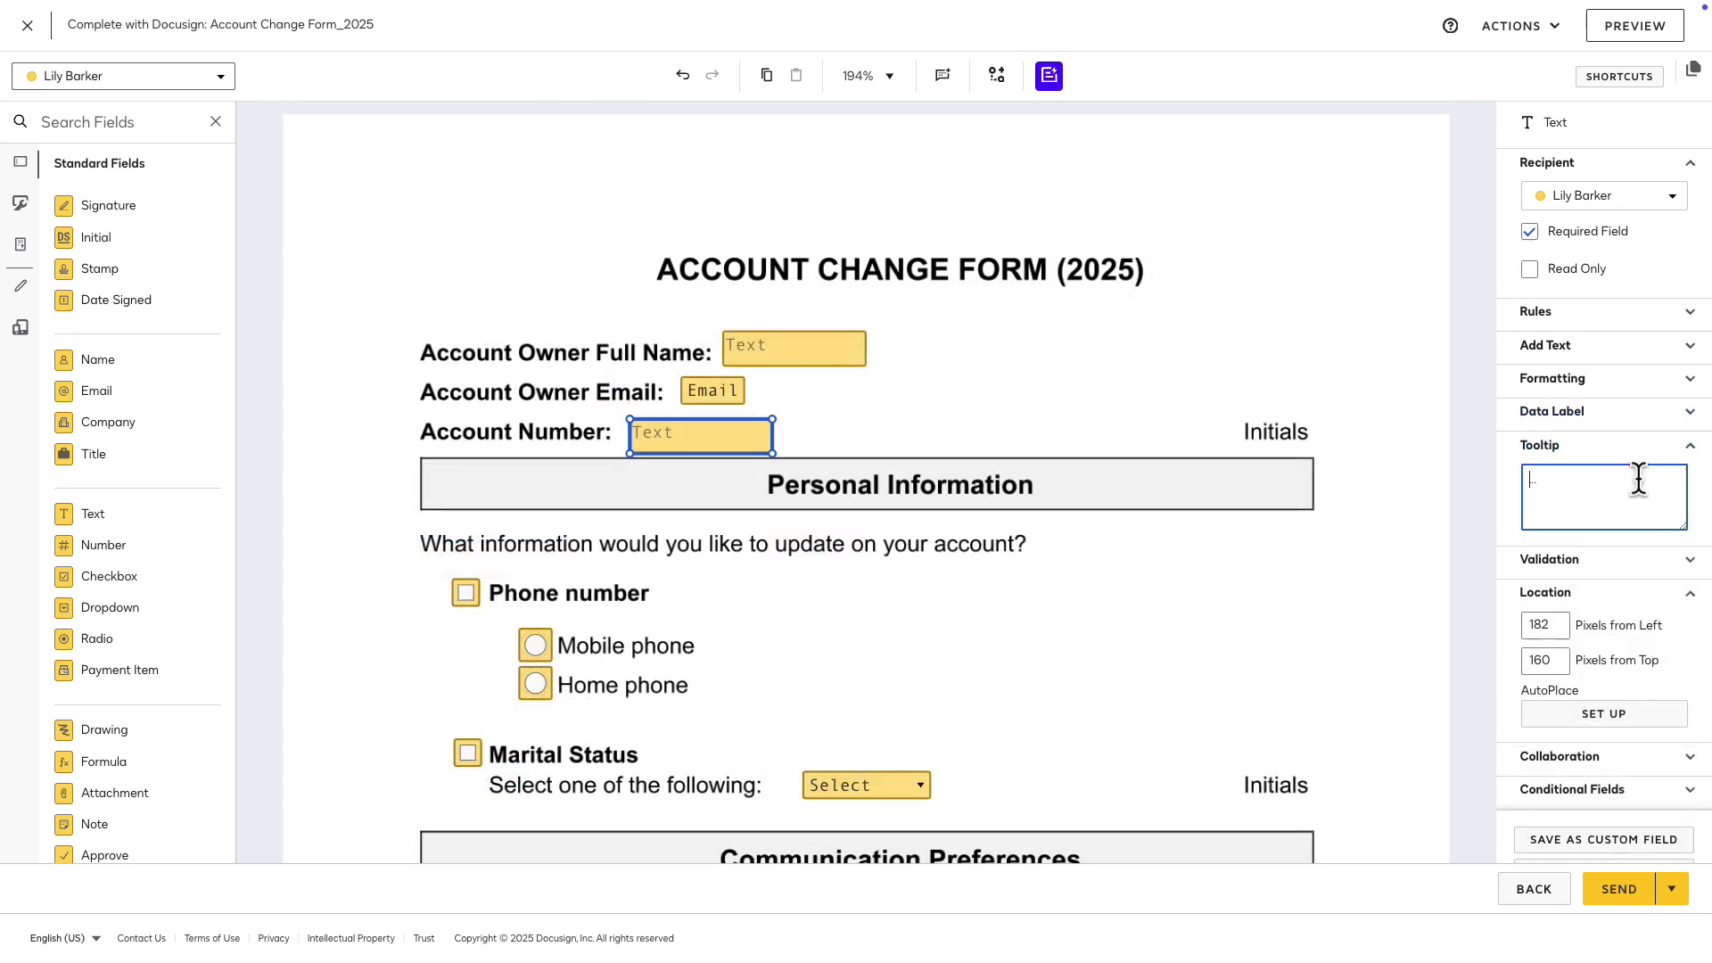
text(Enter your 9 digit account number)
click(1701, 486)
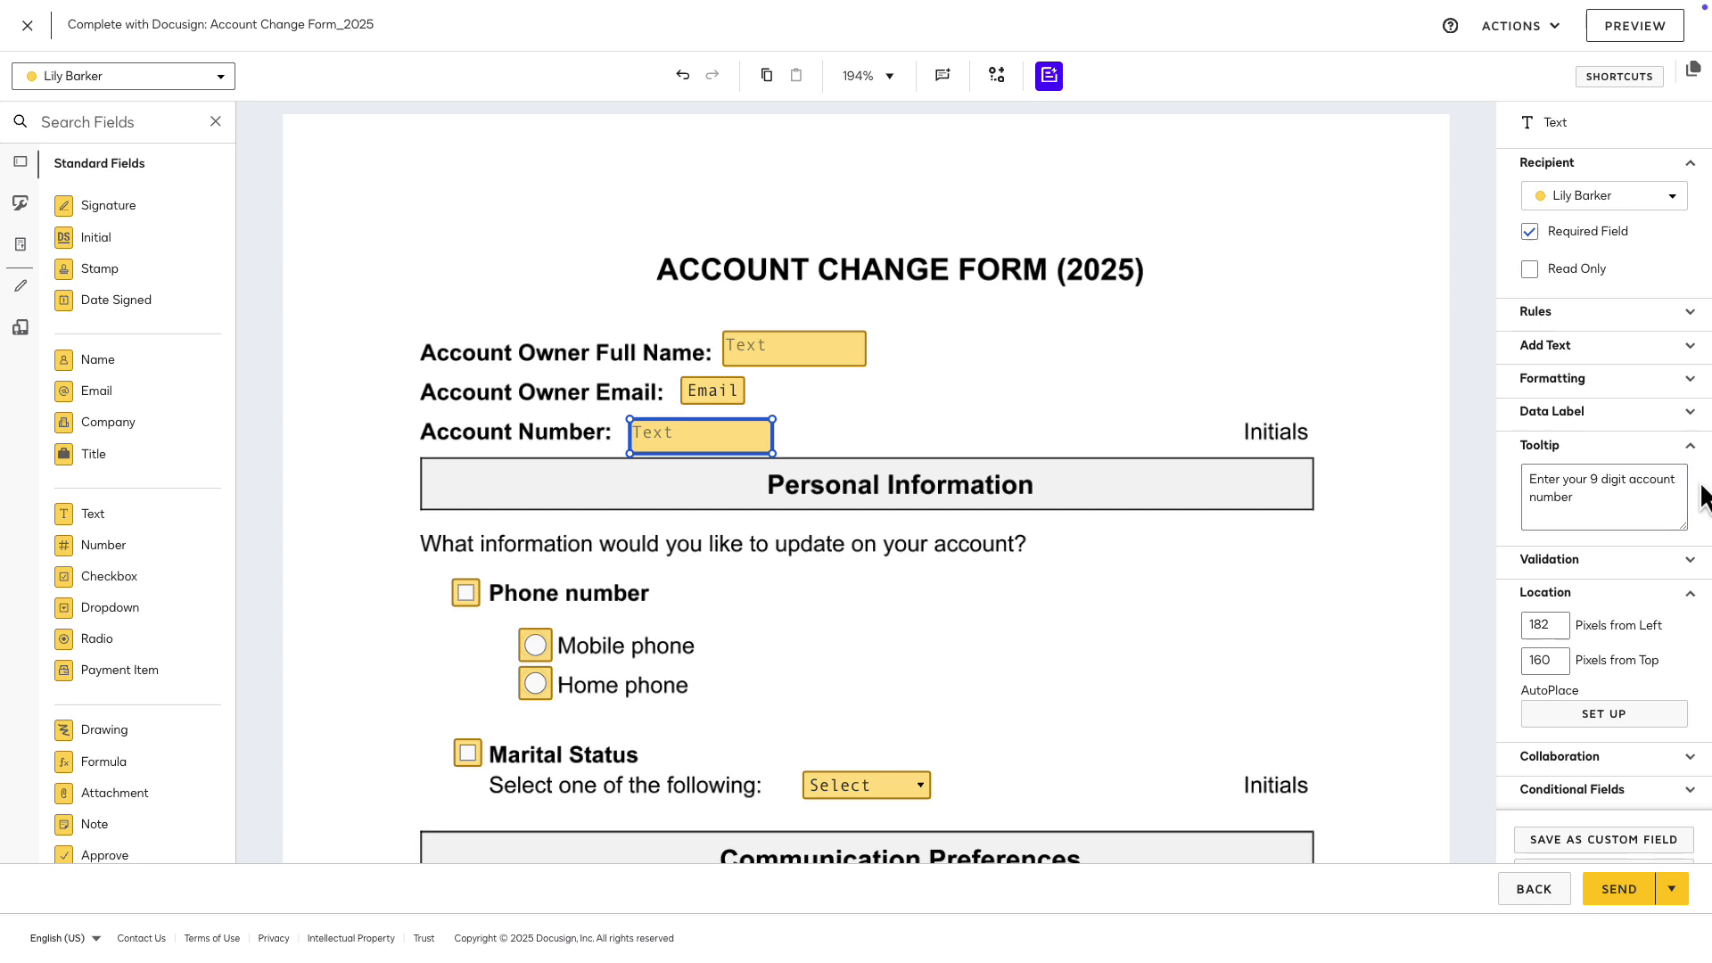
Step: Keep Account Number validation at None and drop an Initial field beside the top Initials label
click(1691, 447)
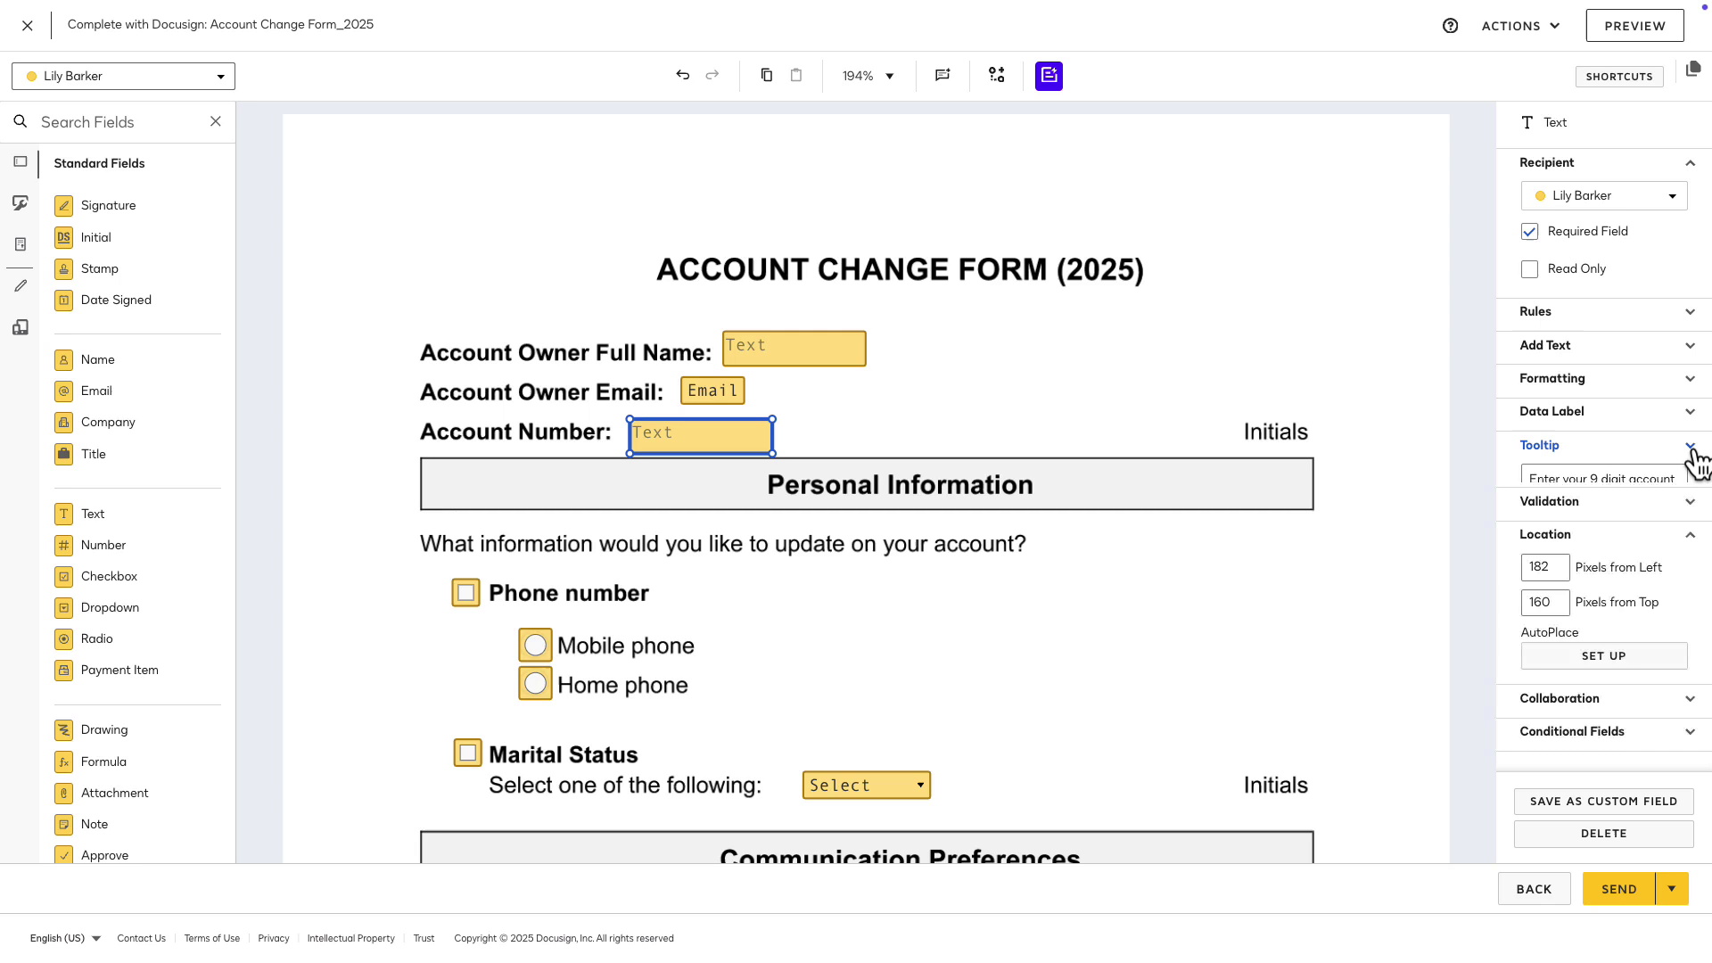
click(1690, 479)
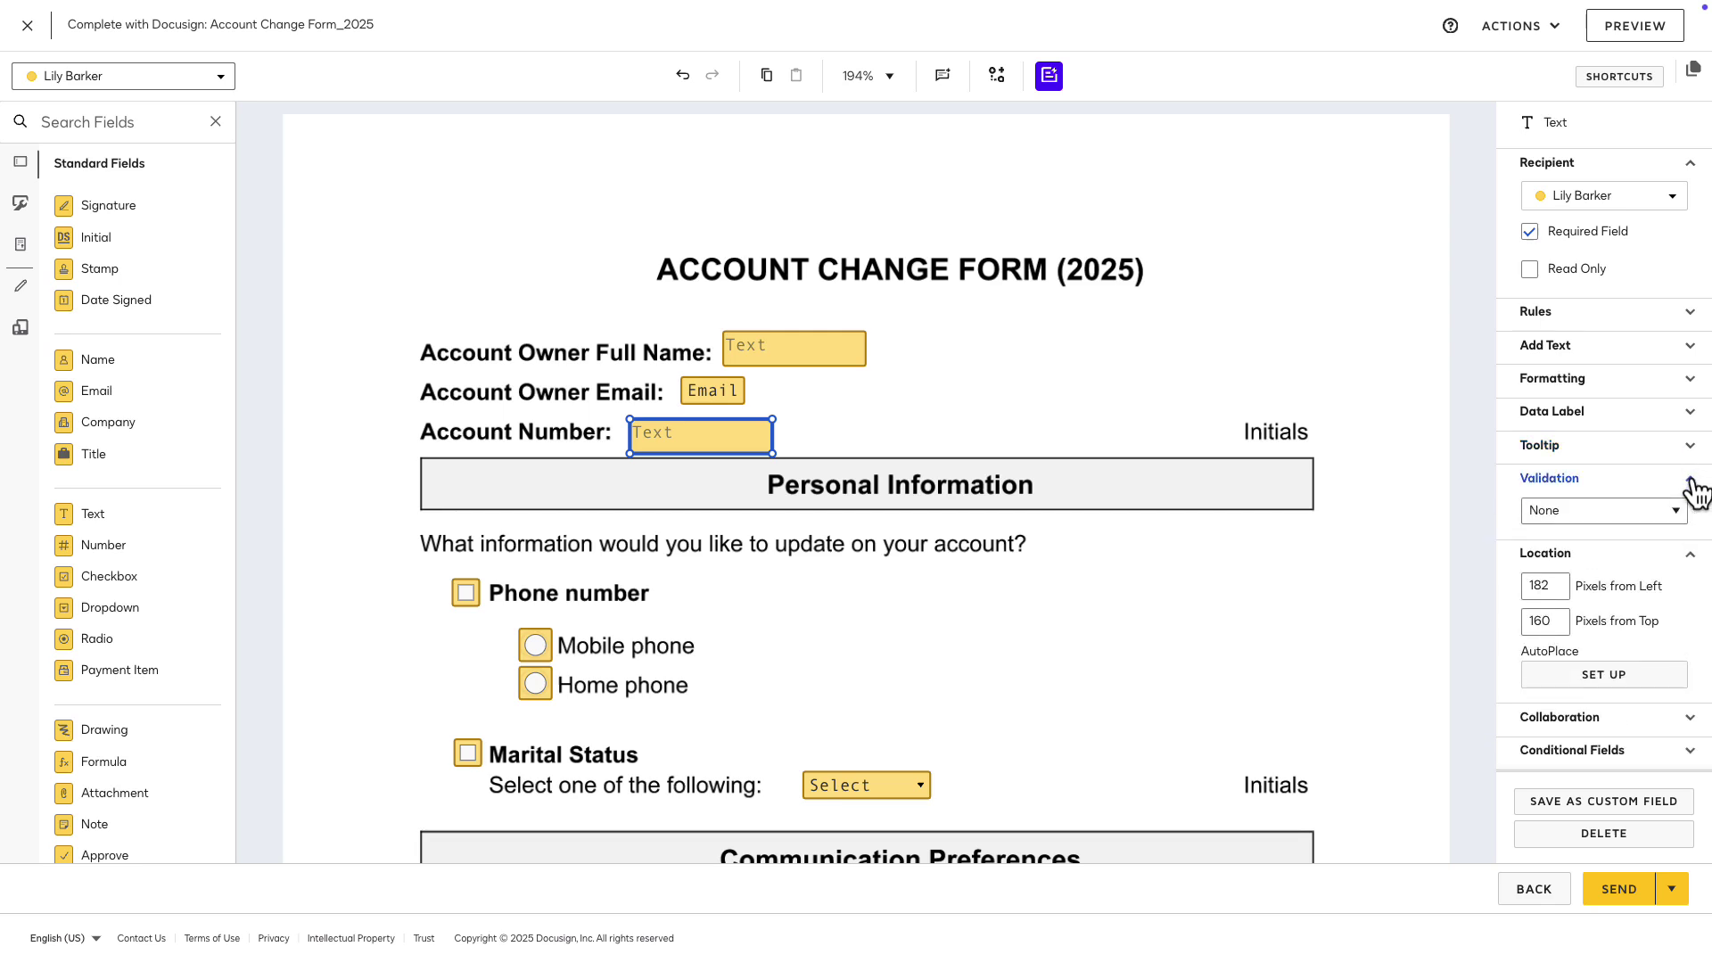
click(1674, 512)
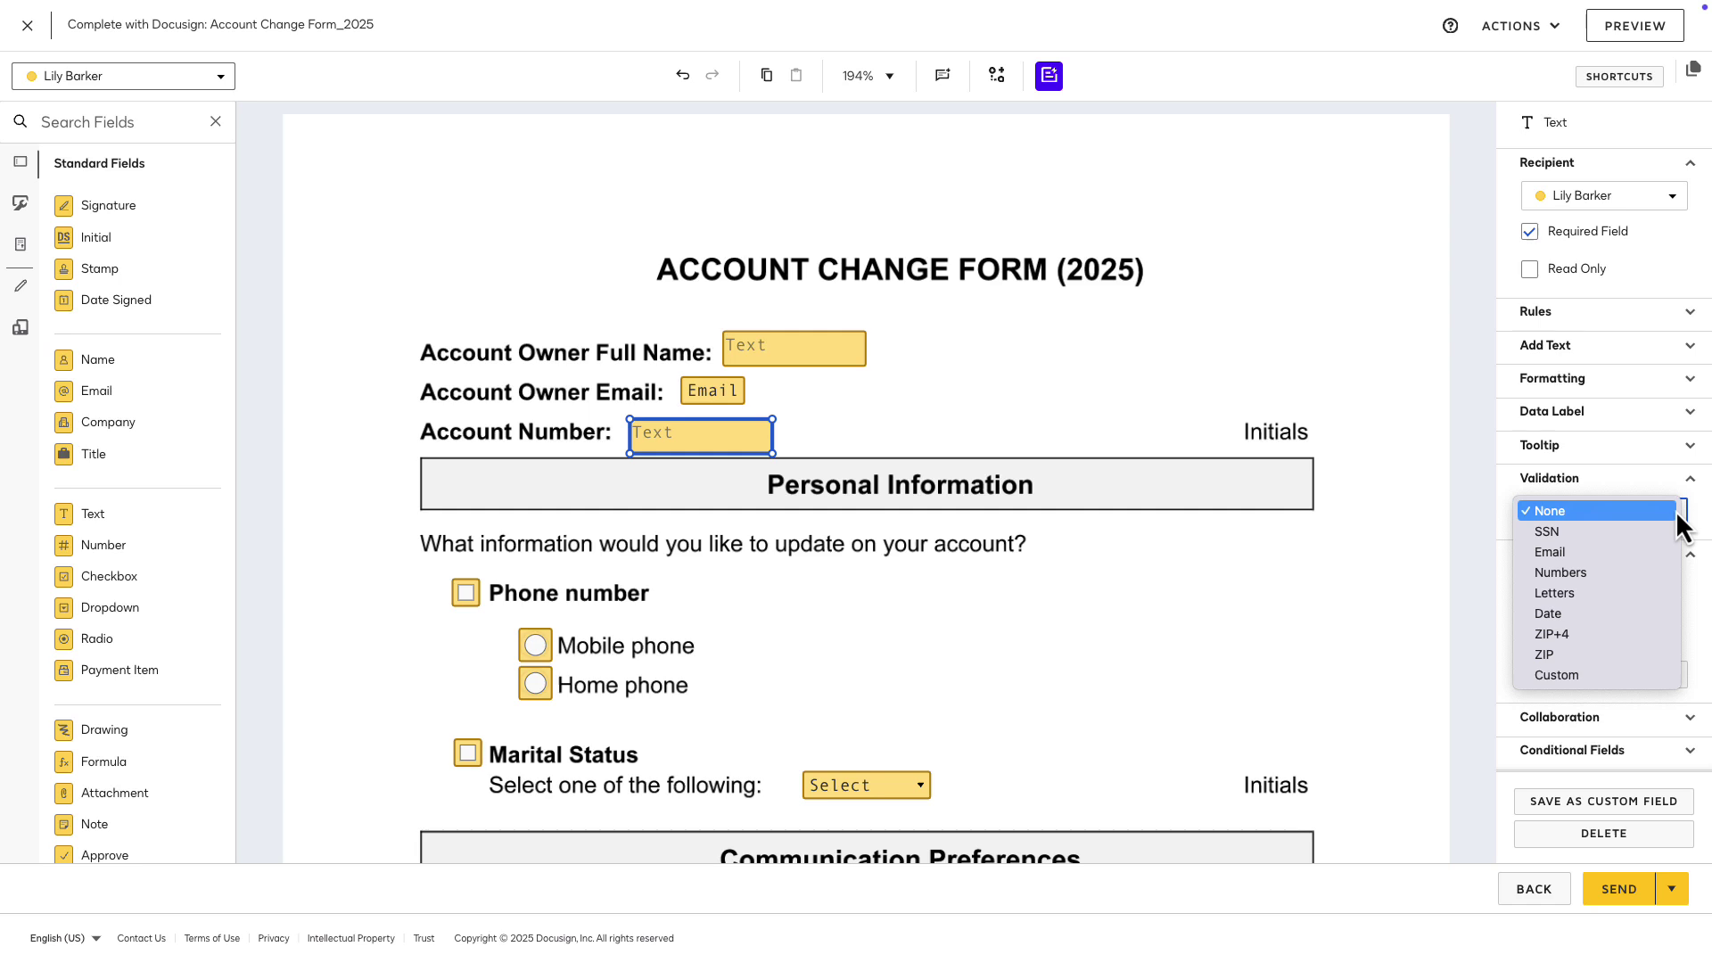
click(1701, 514)
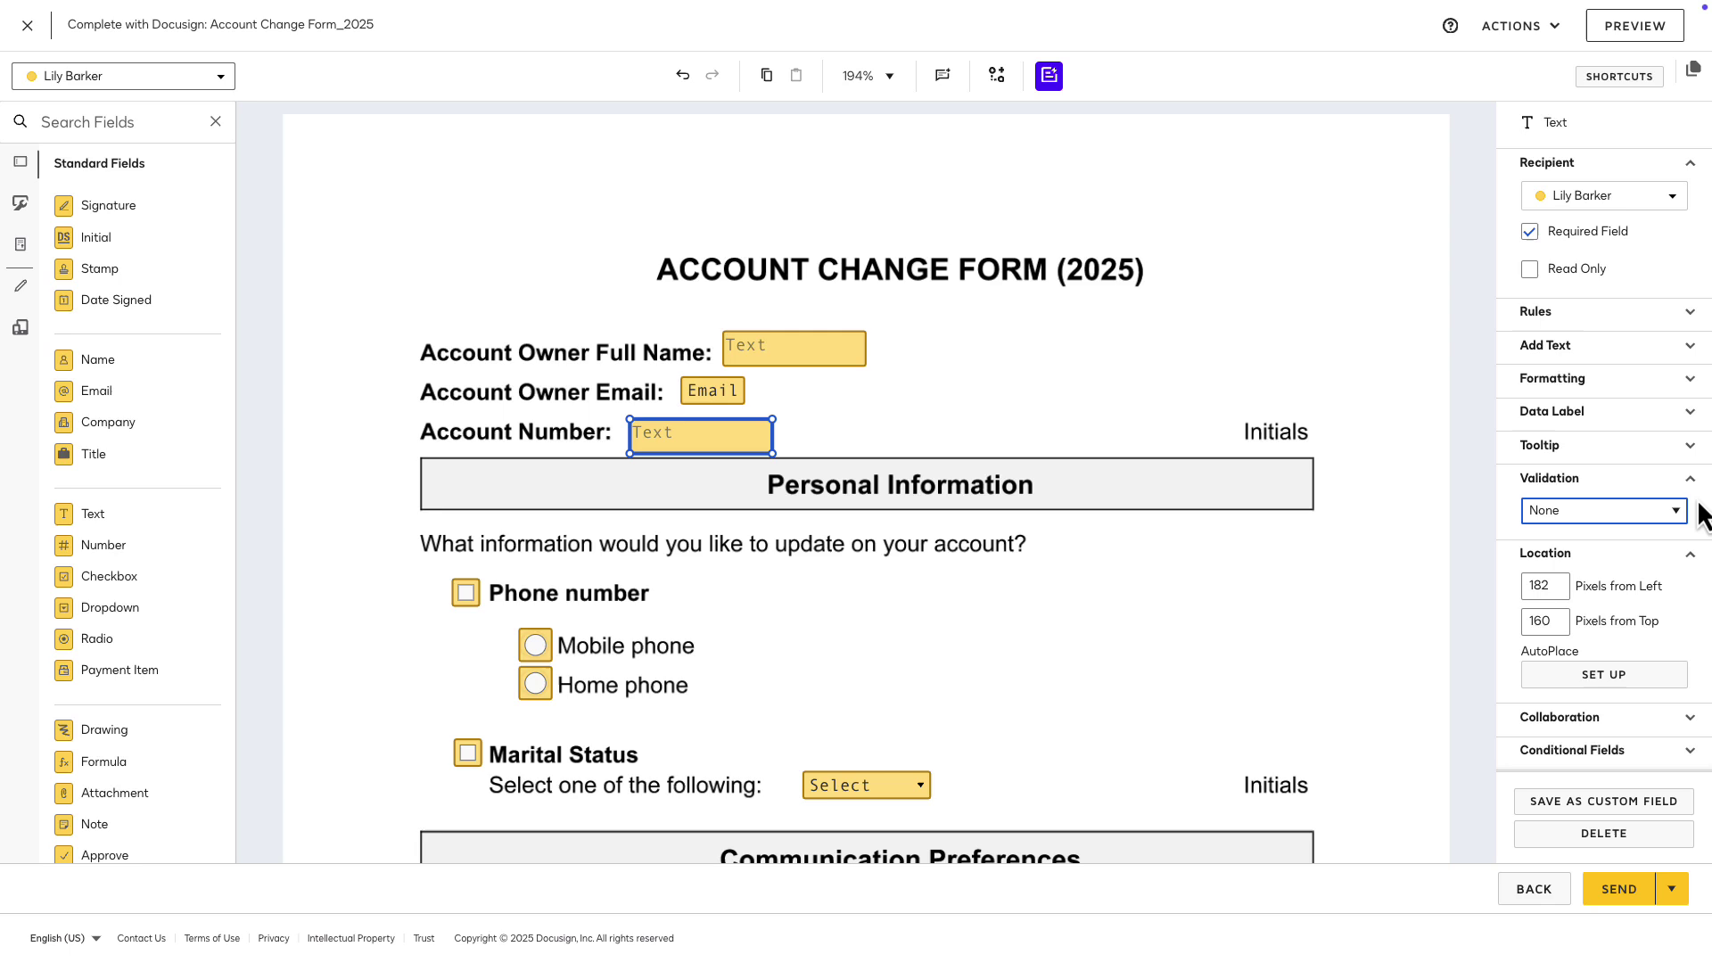
click(1689, 478)
click(1689, 511)
drag(95, 237, 1282, 385)
Step: AutoPlace four Initial fields beside every 'Initials' label, then nudge the group slightly right
click(1529, 411)
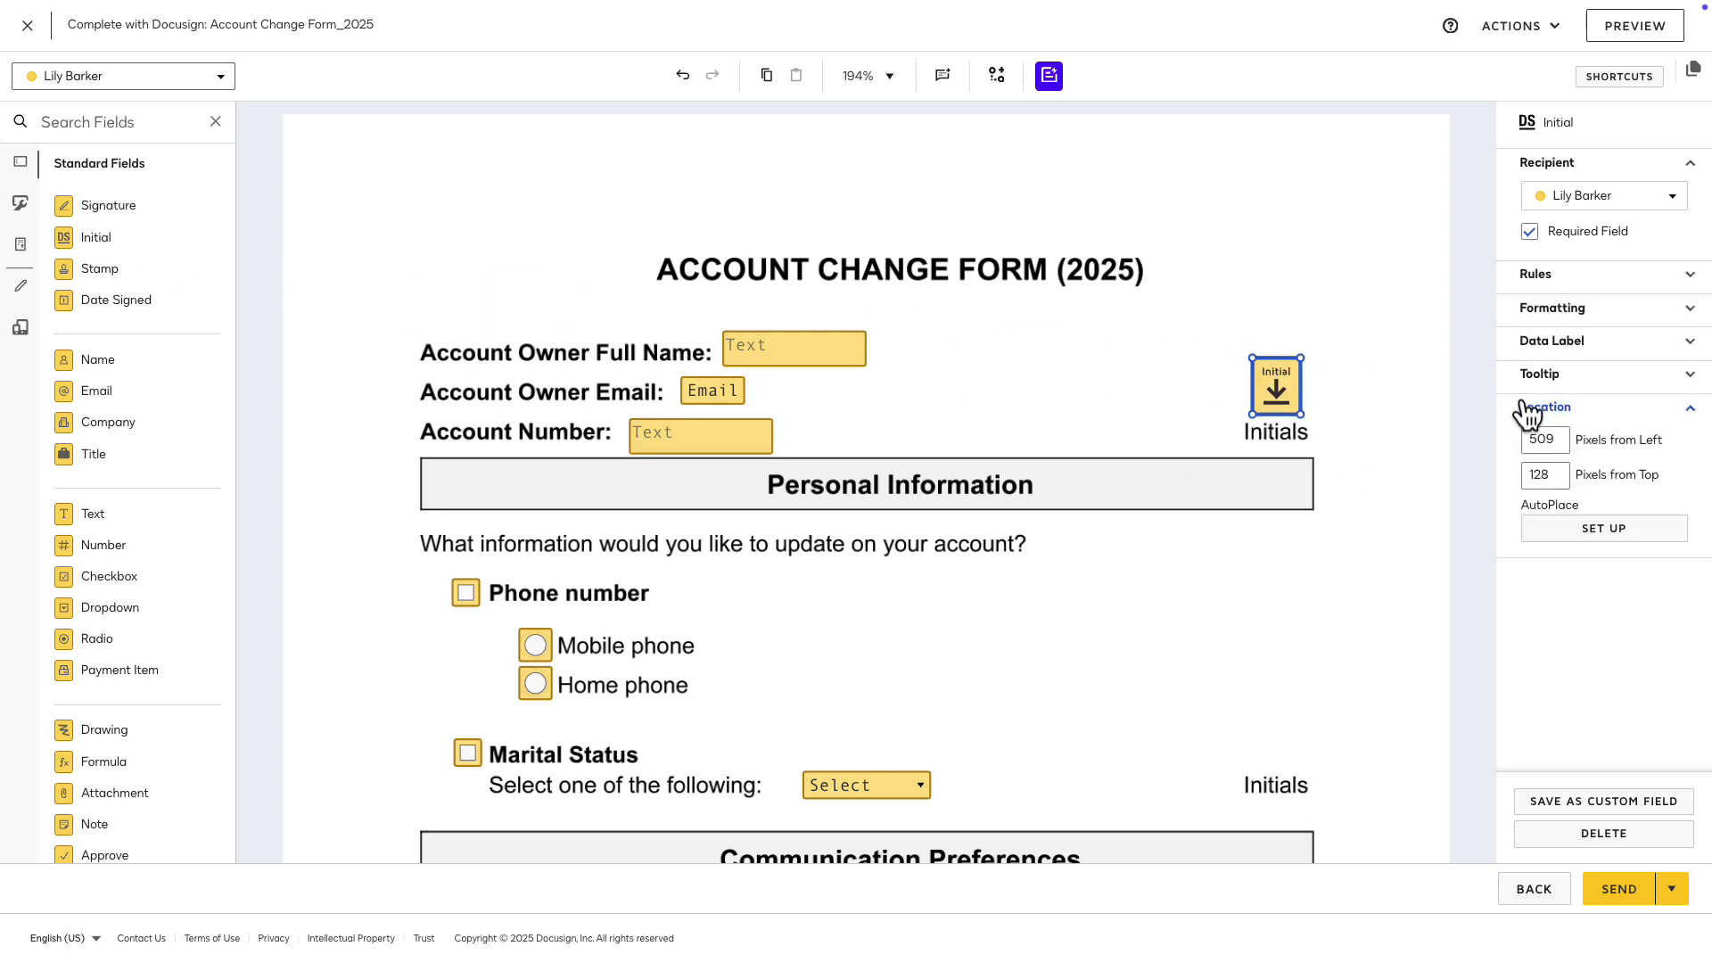
click(1655, 534)
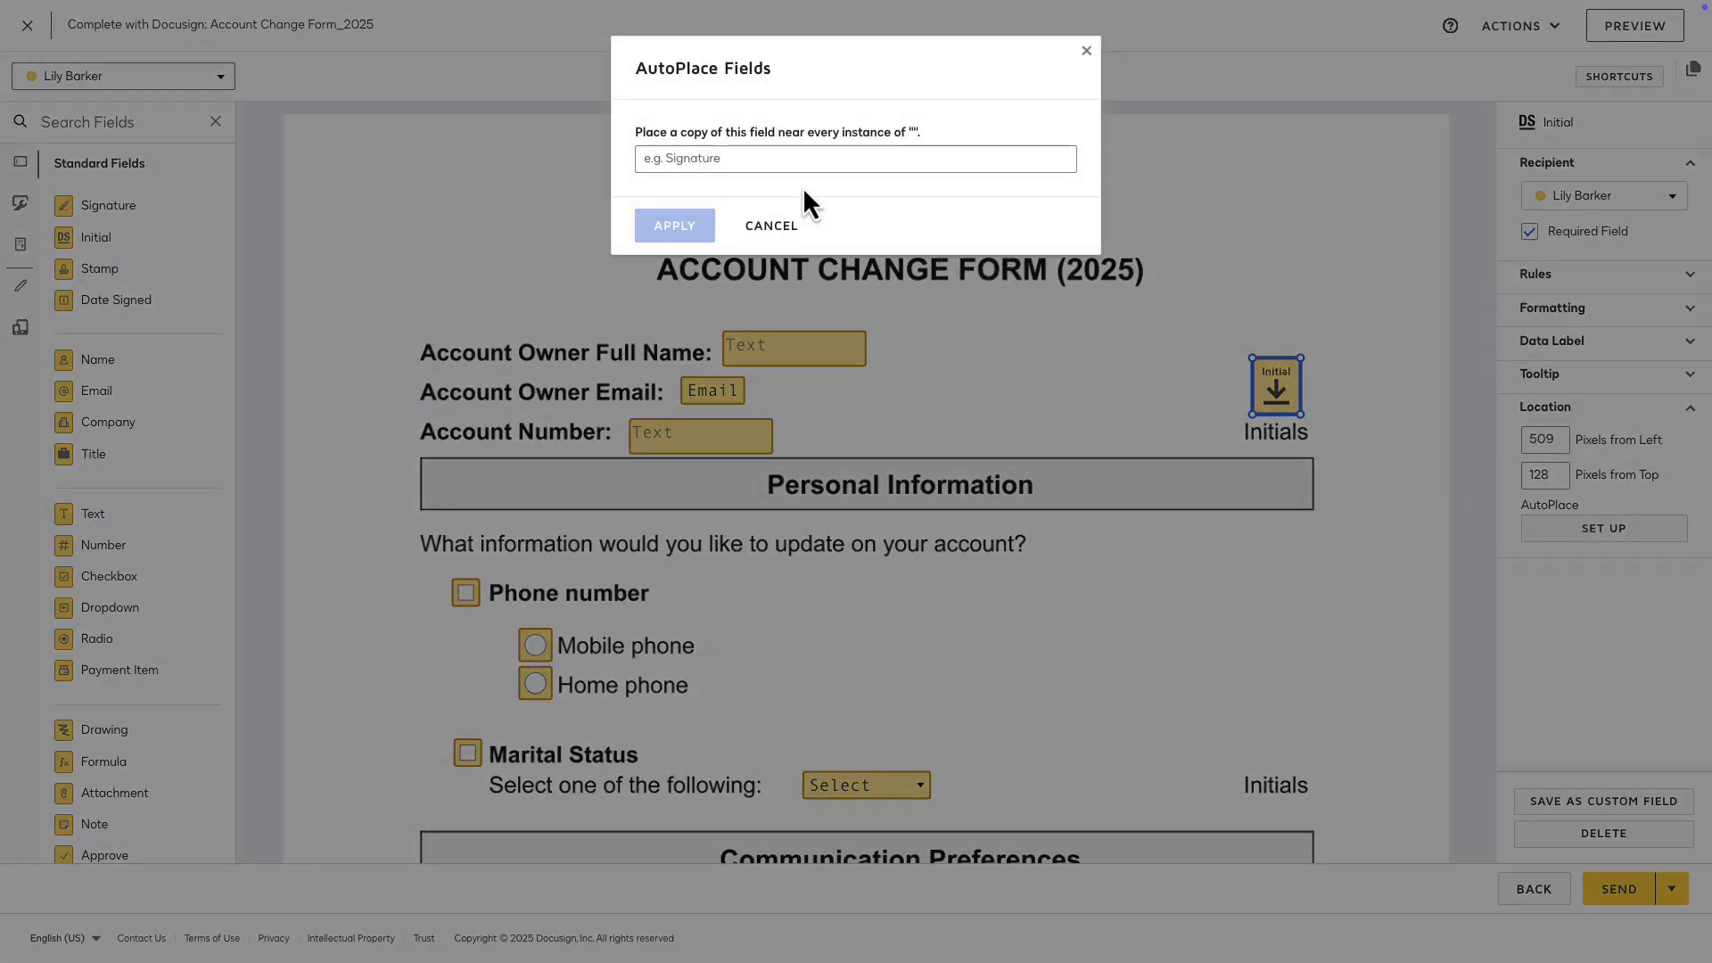
click(737, 161)
text(I)
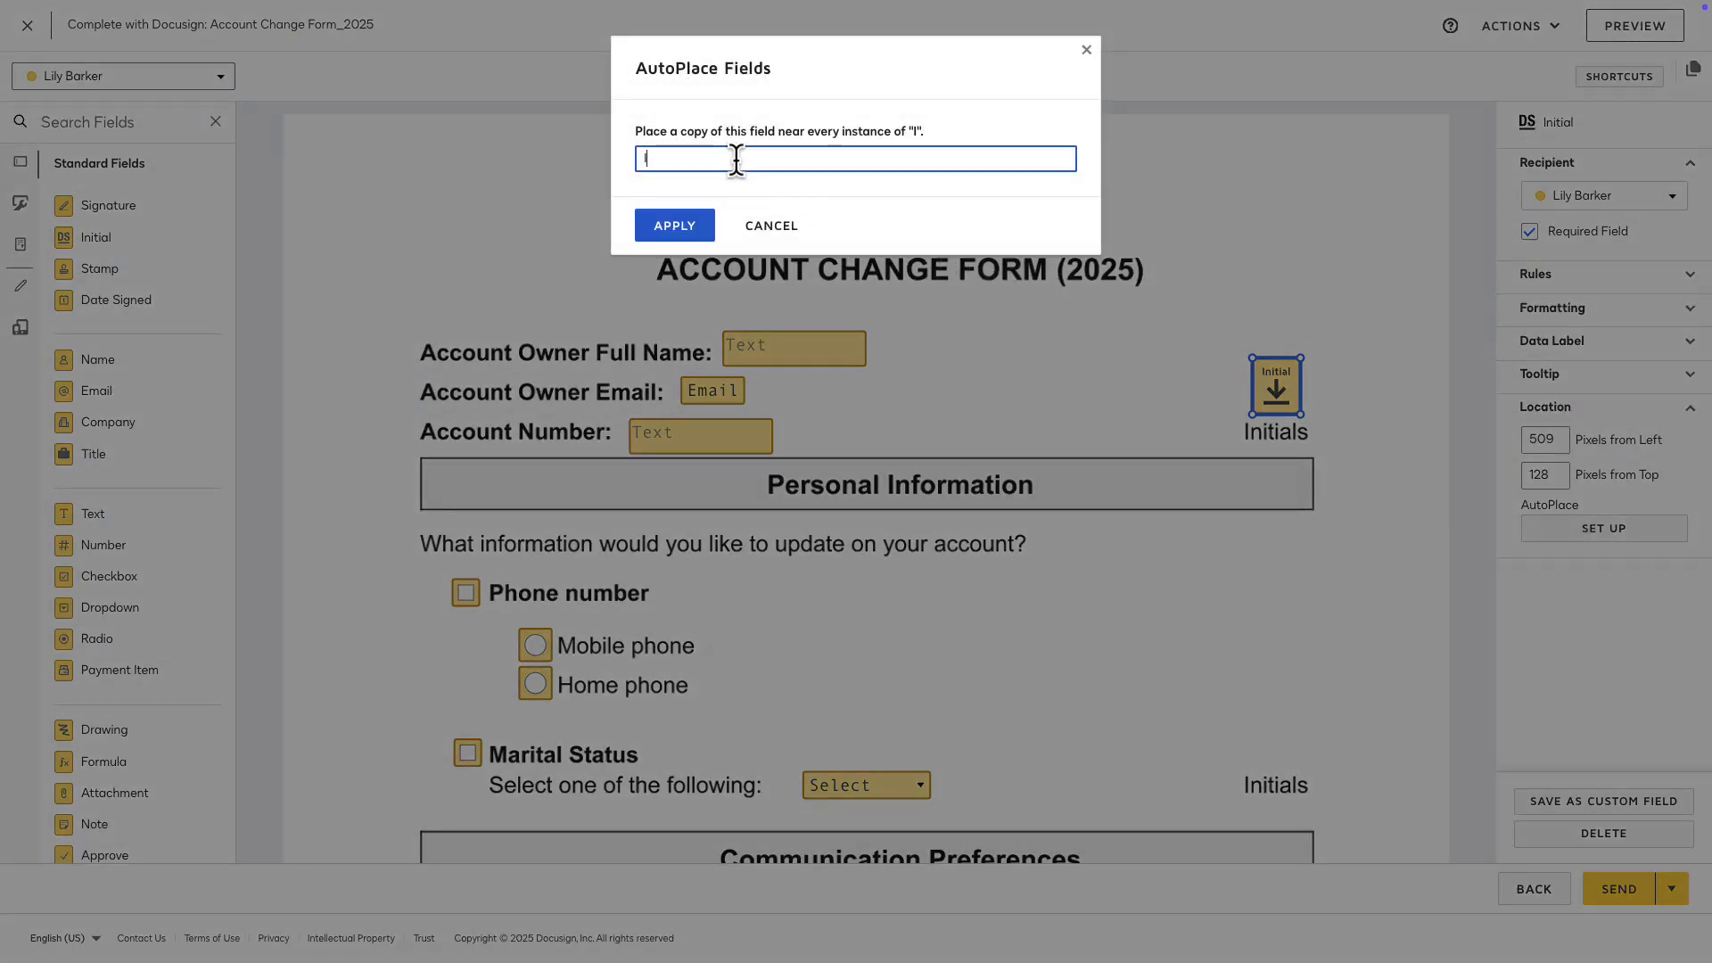
text(nitials)
click(704, 224)
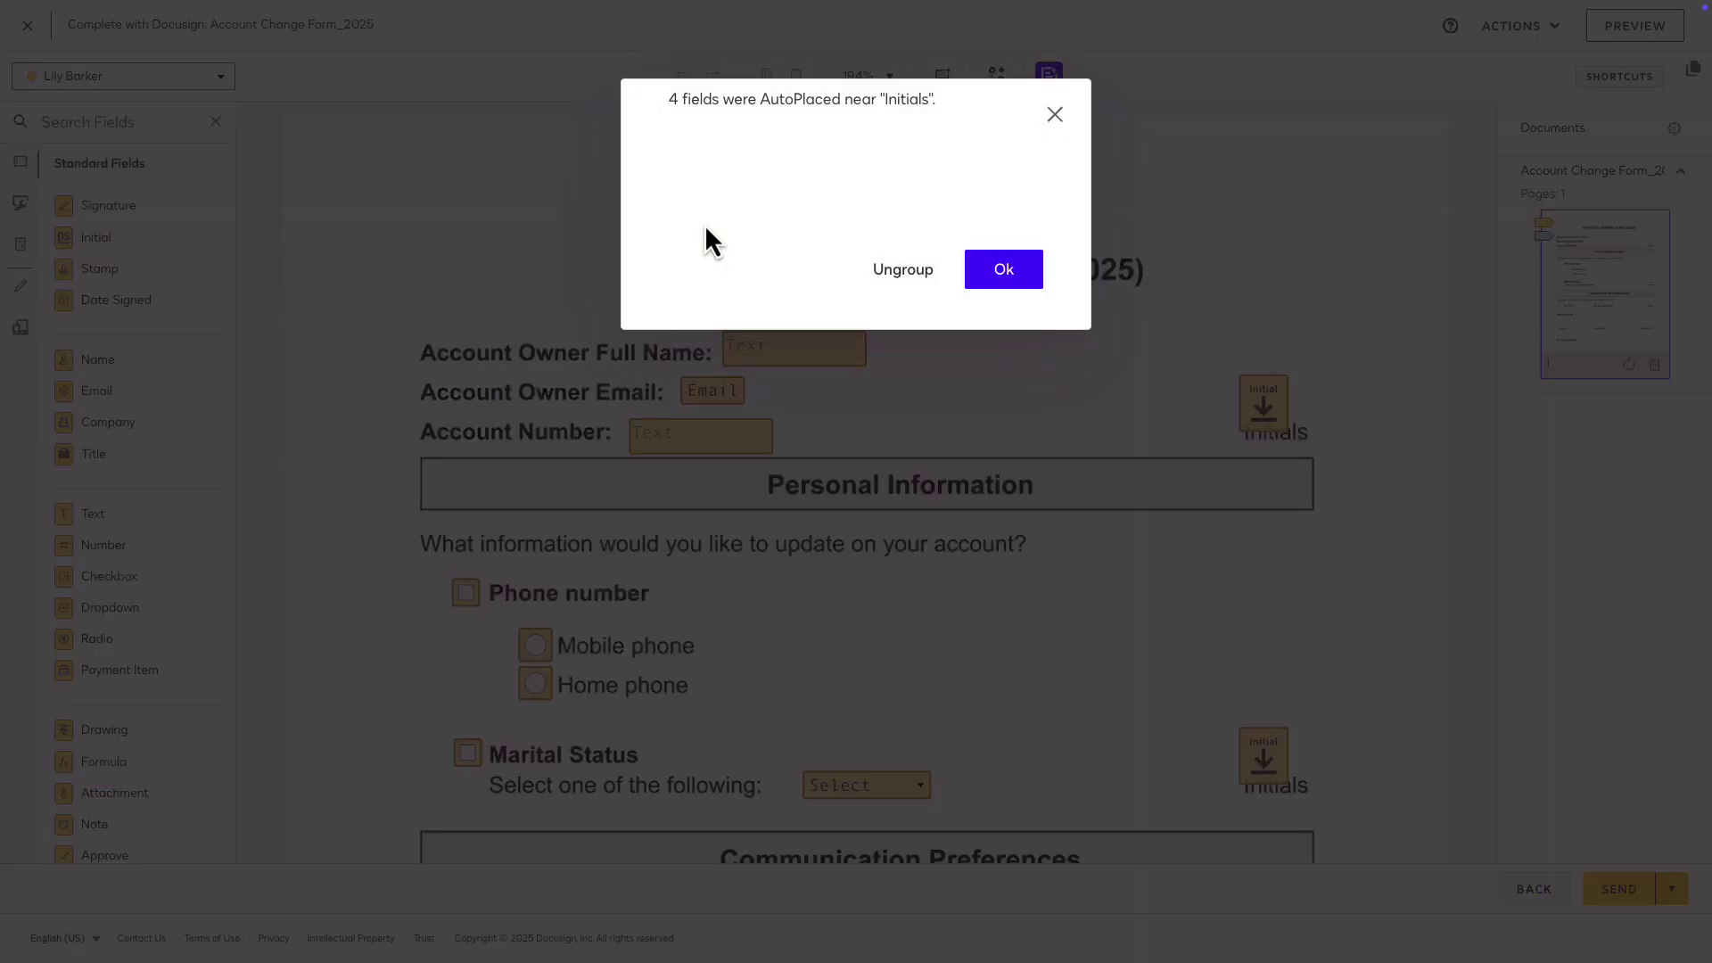
click(985, 277)
drag(1280, 409, 1293, 393)
scroll(1377, 388, down, 8)
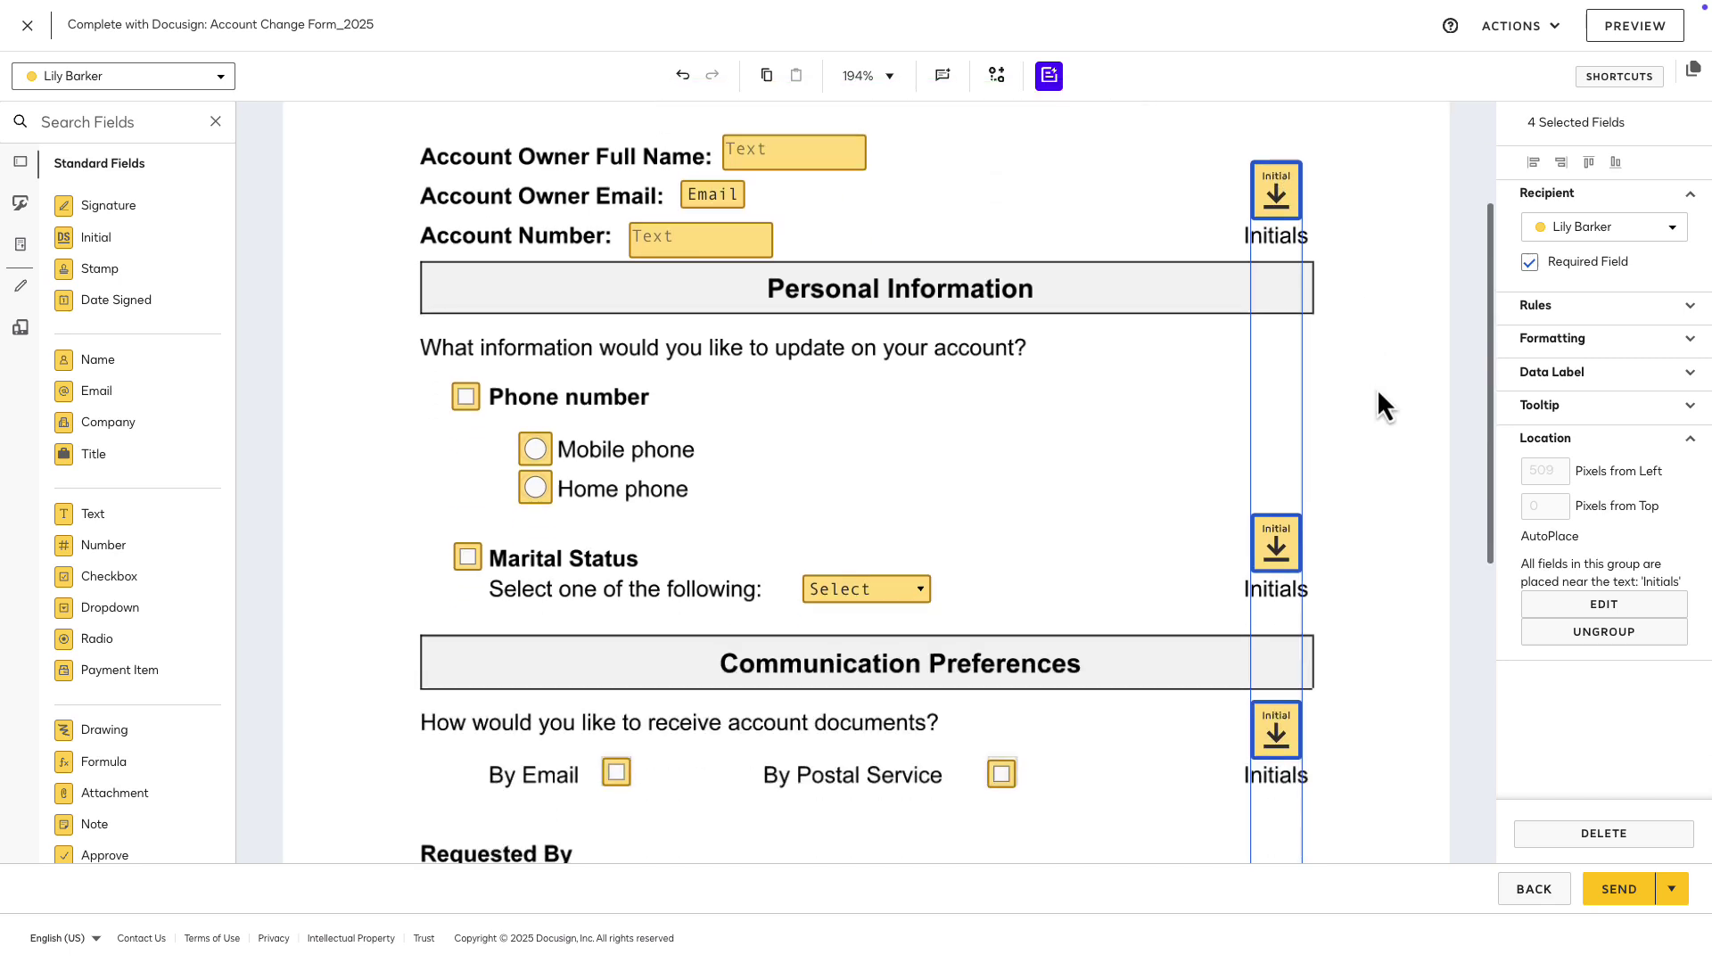
key(Tab)
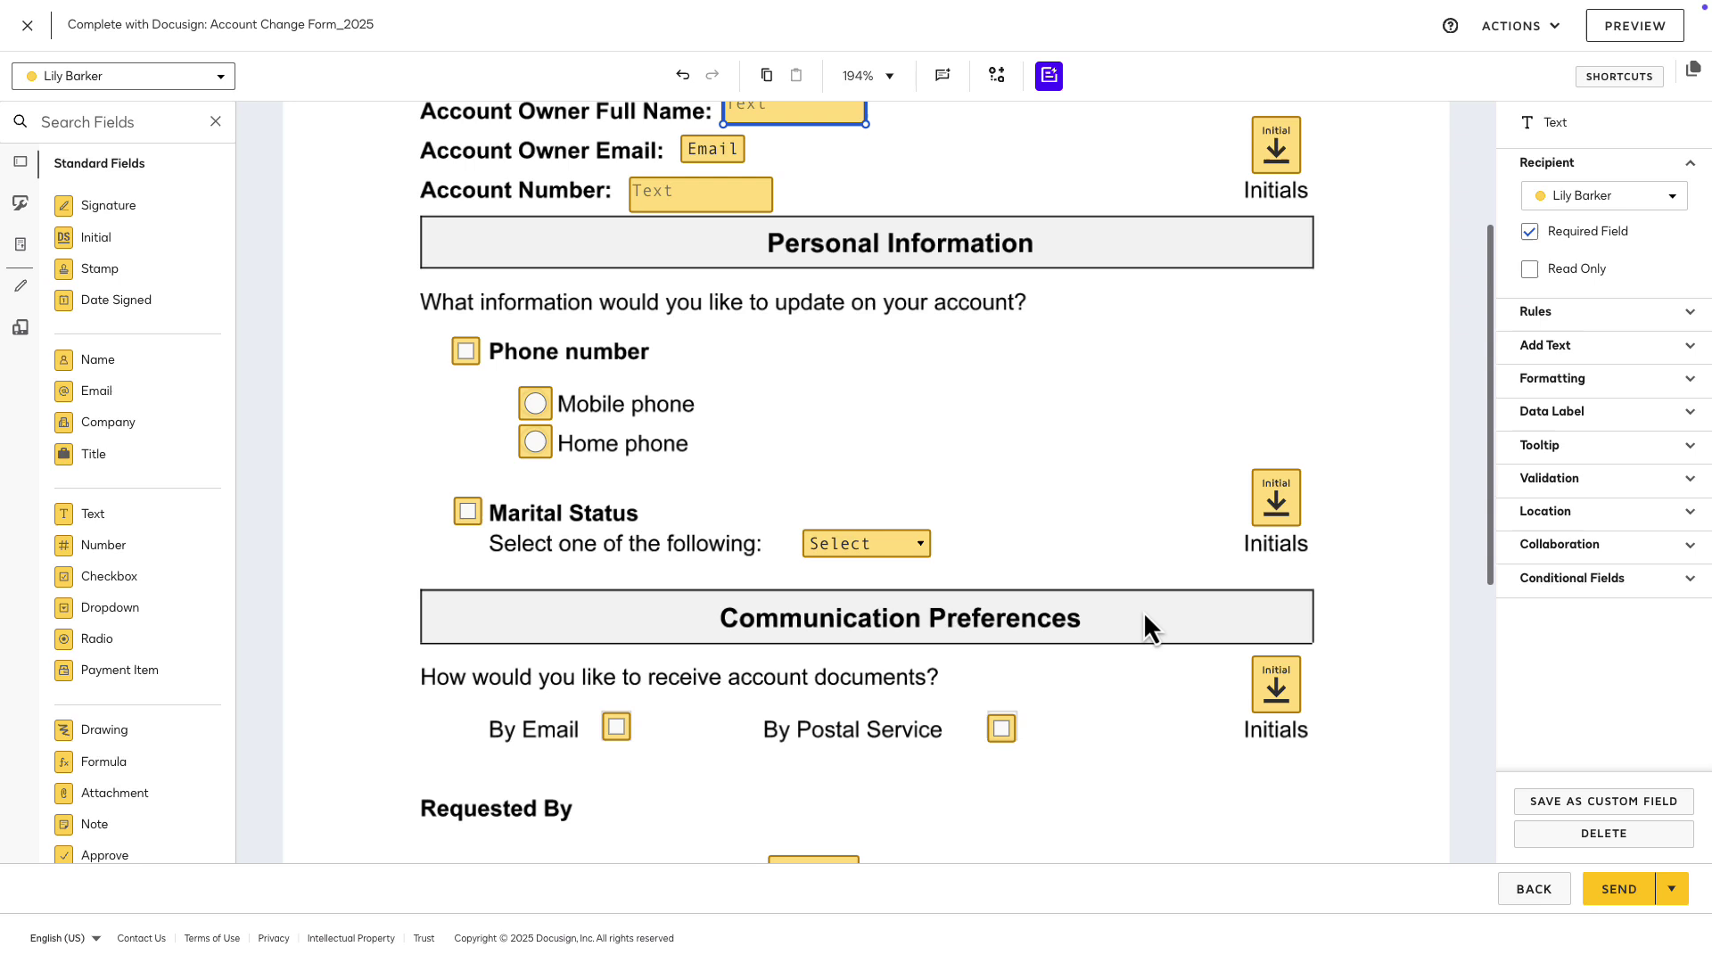
Step: Create a conditional rule showing the Select dropdown when the Marital Status checkbox is Checked
click(468, 512)
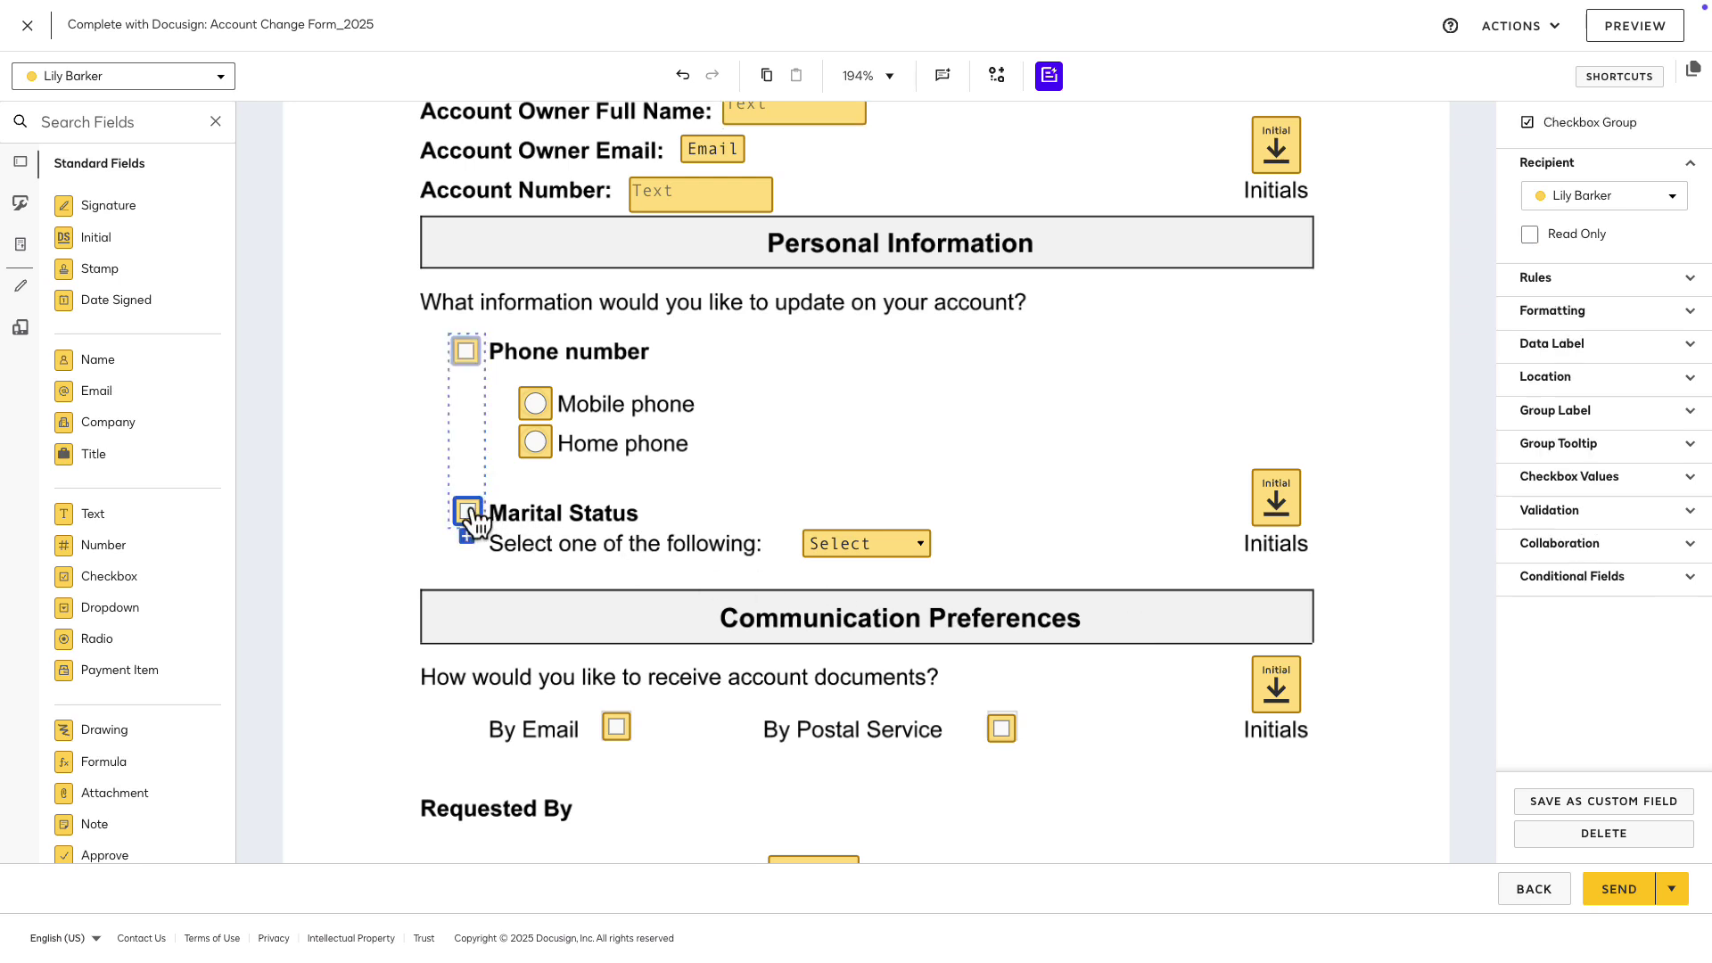
click(1555, 599)
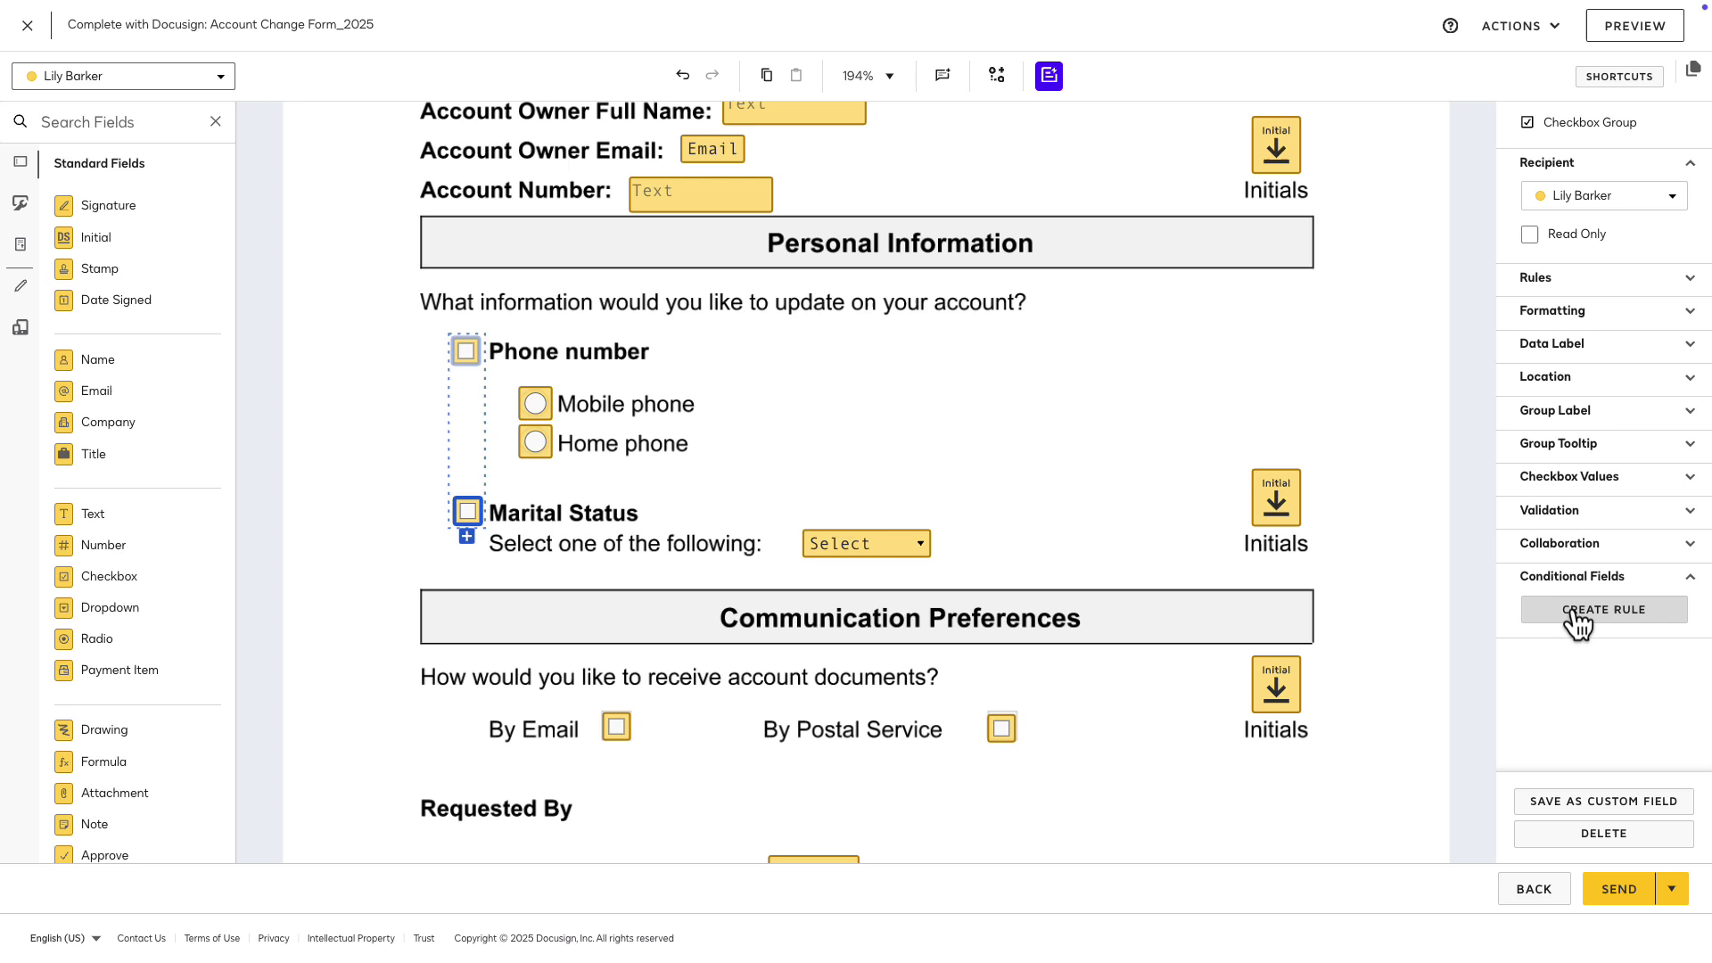
click(1574, 614)
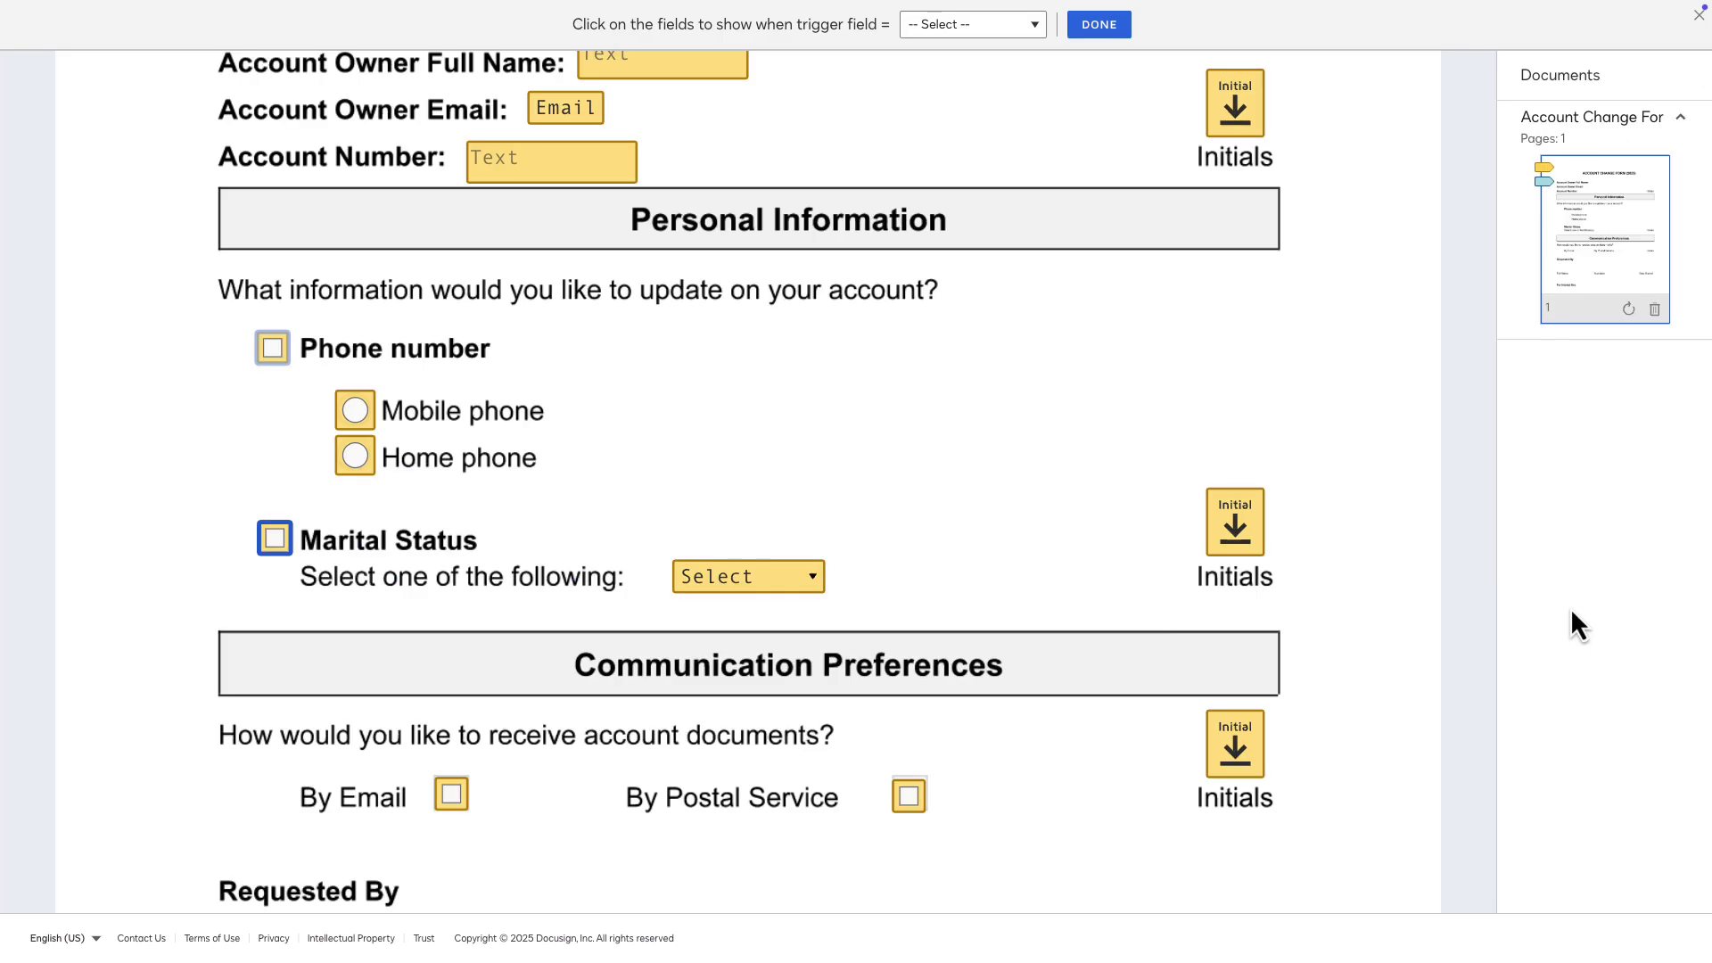
click(1025, 25)
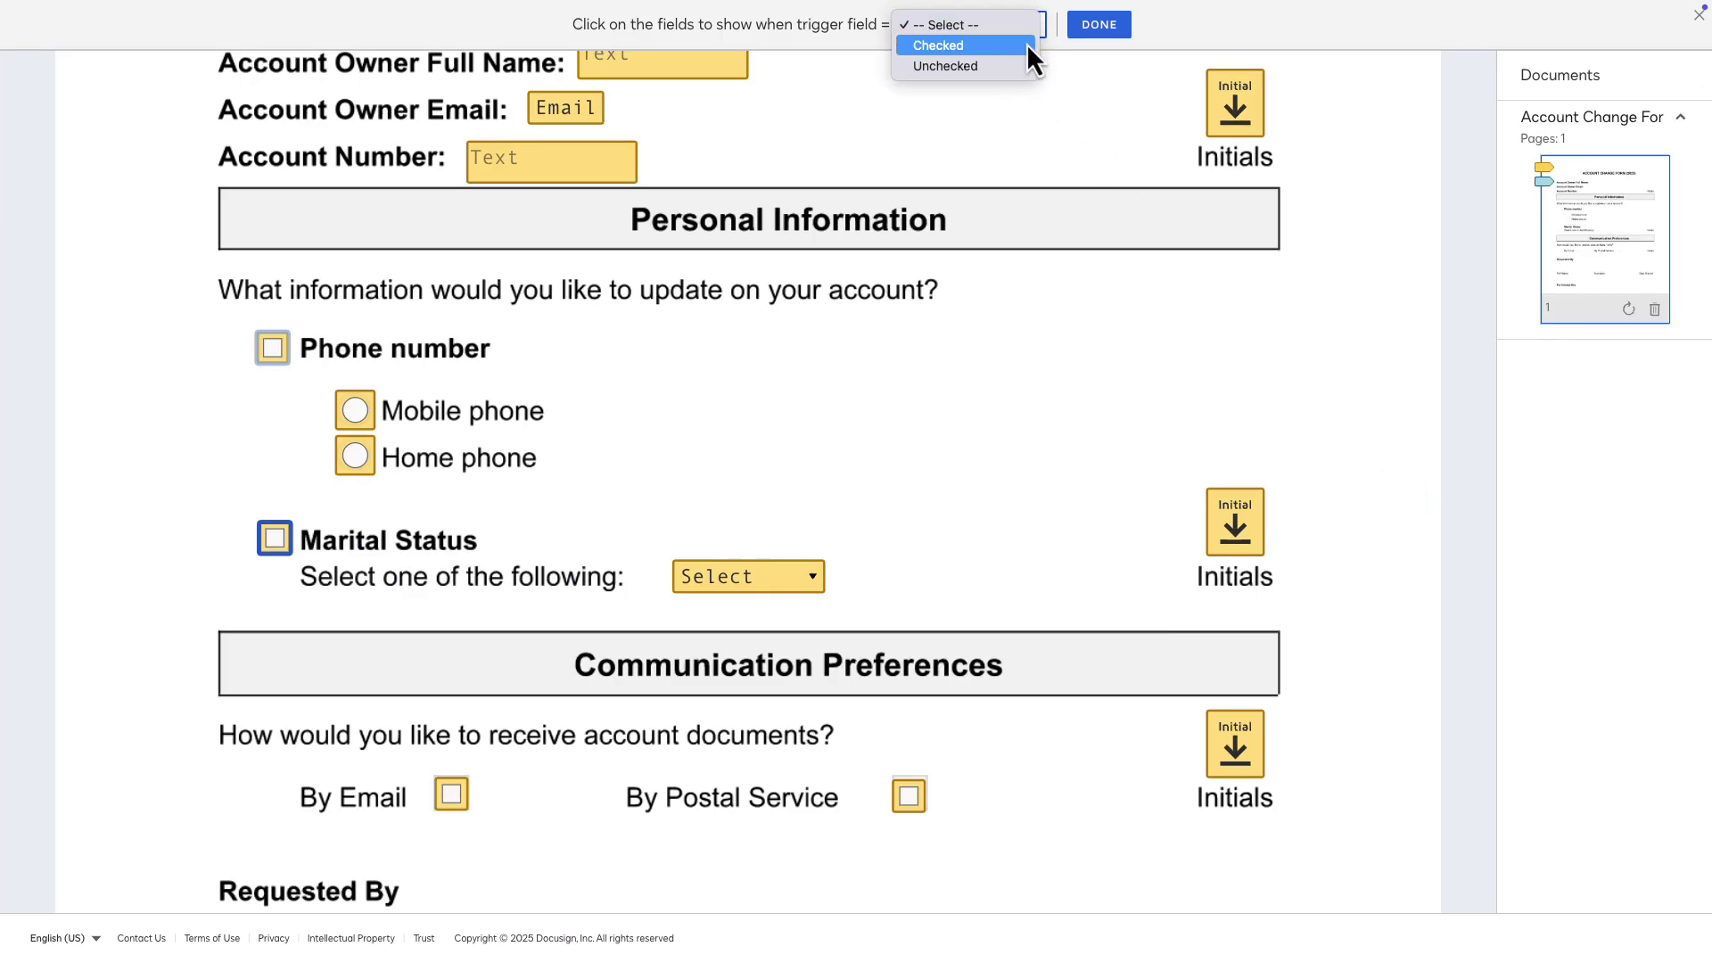
click(1025, 43)
click(777, 578)
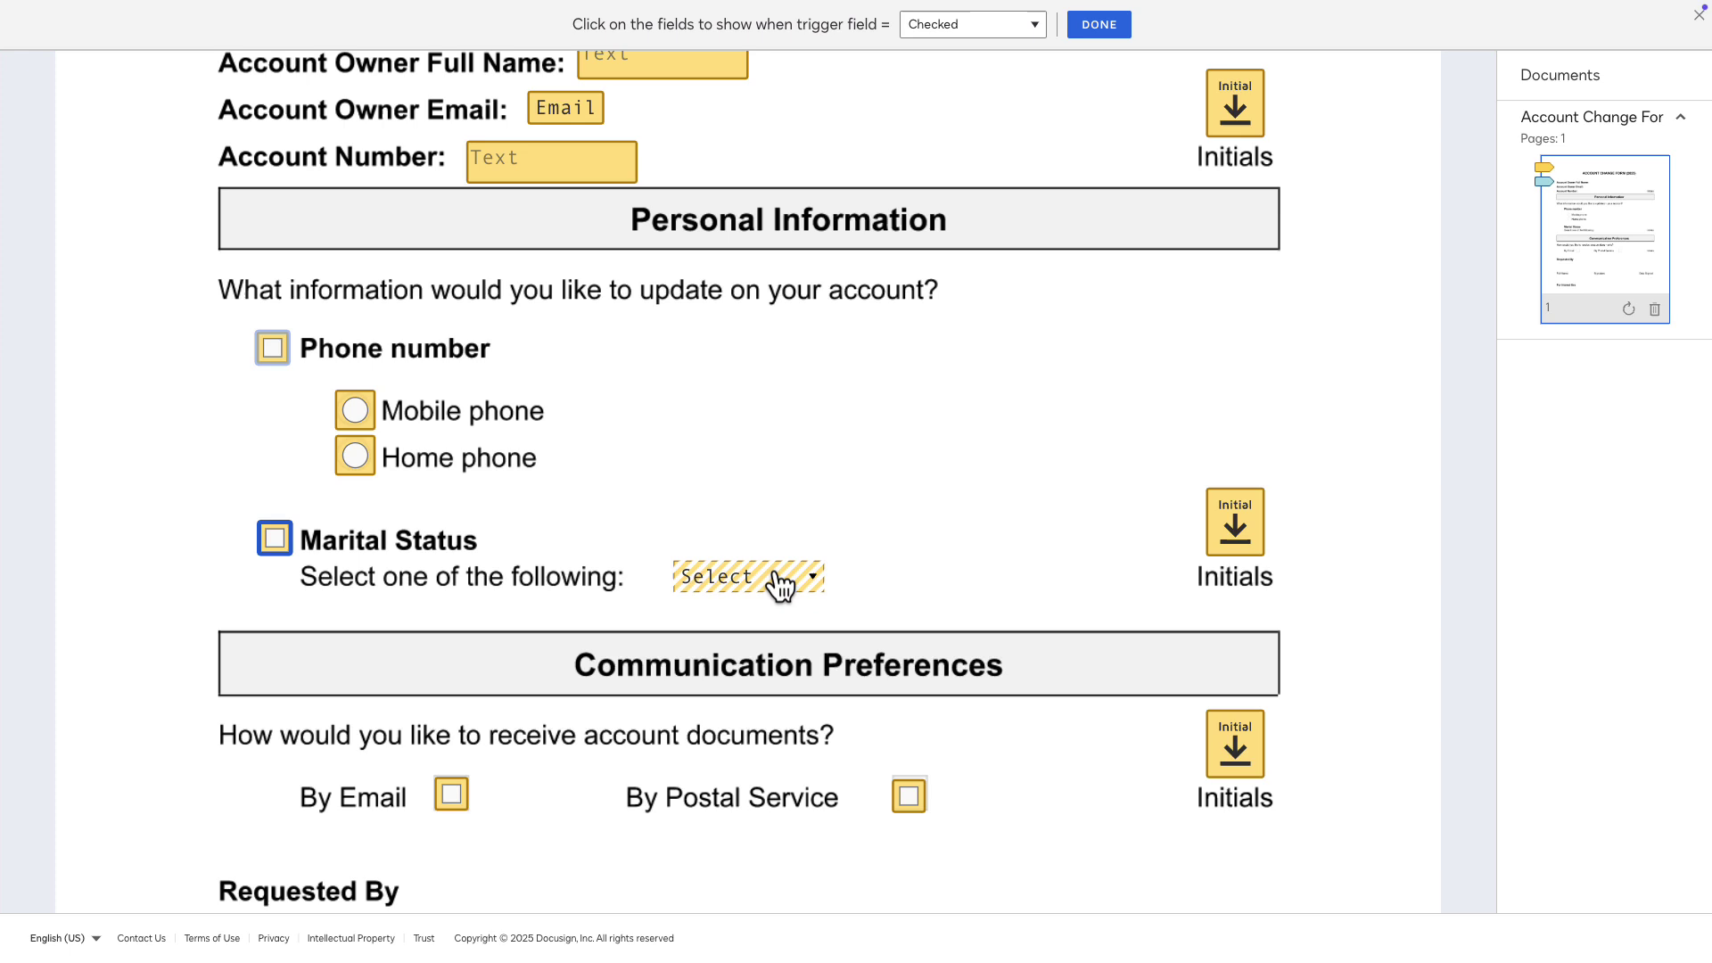
click(1100, 27)
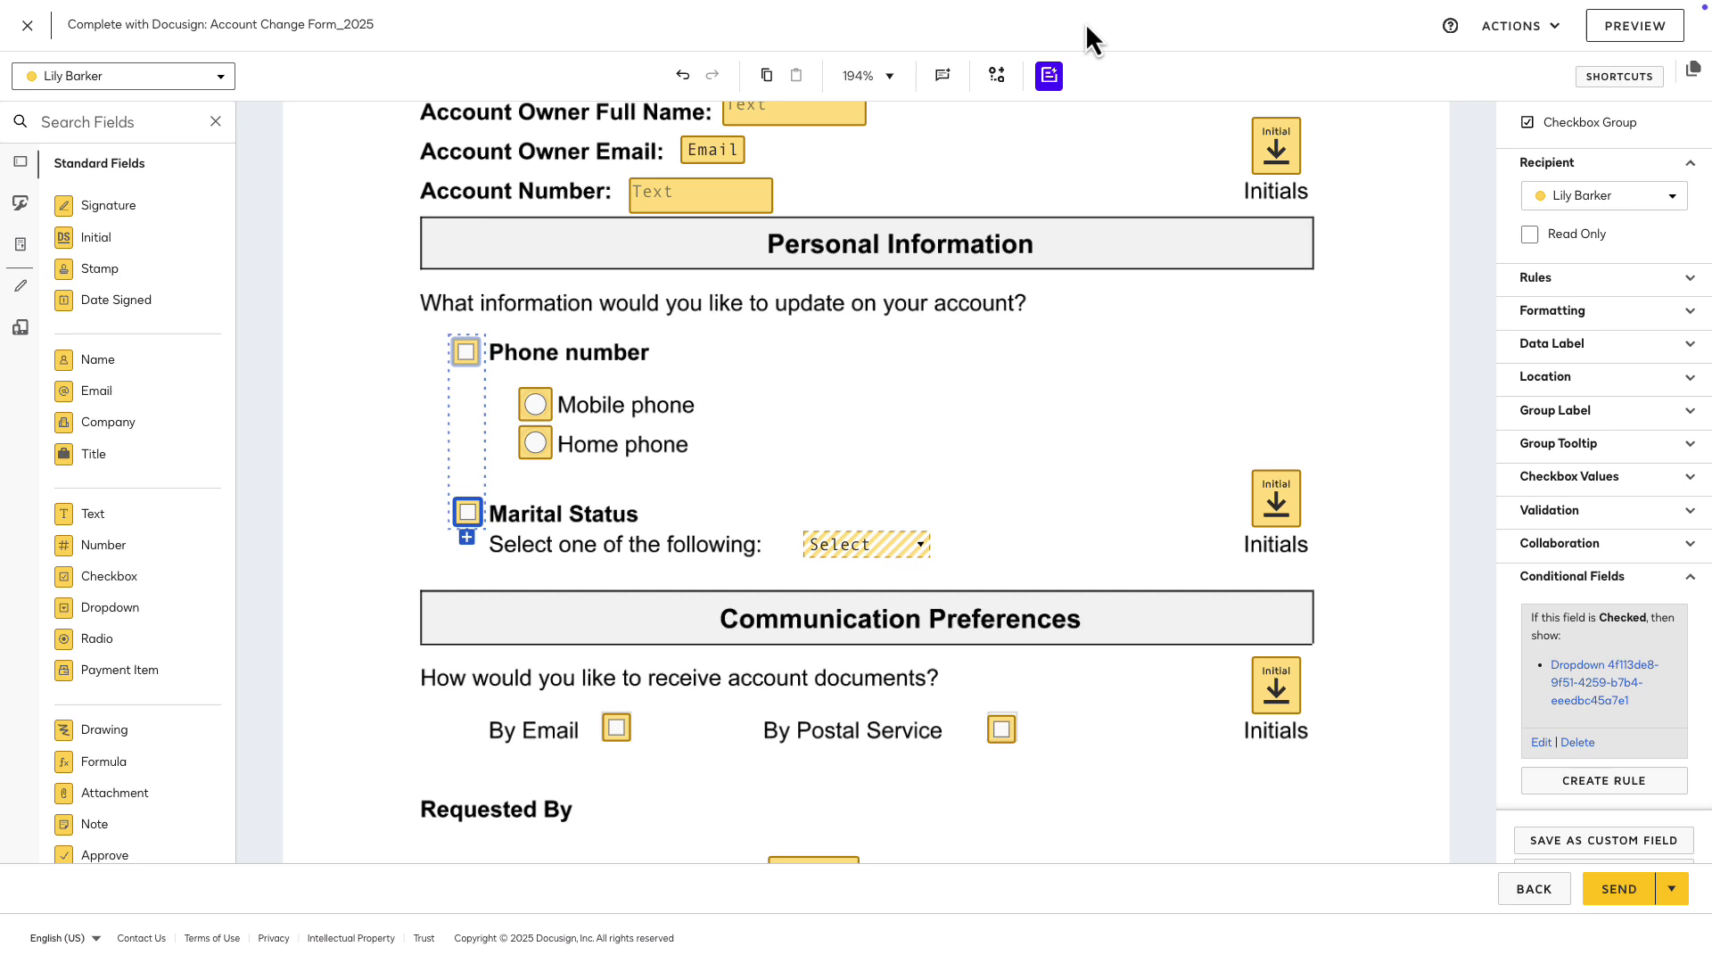
Step: Save the checkbox as custom field 'Marital Status' and show it under My Fields
click(1687, 579)
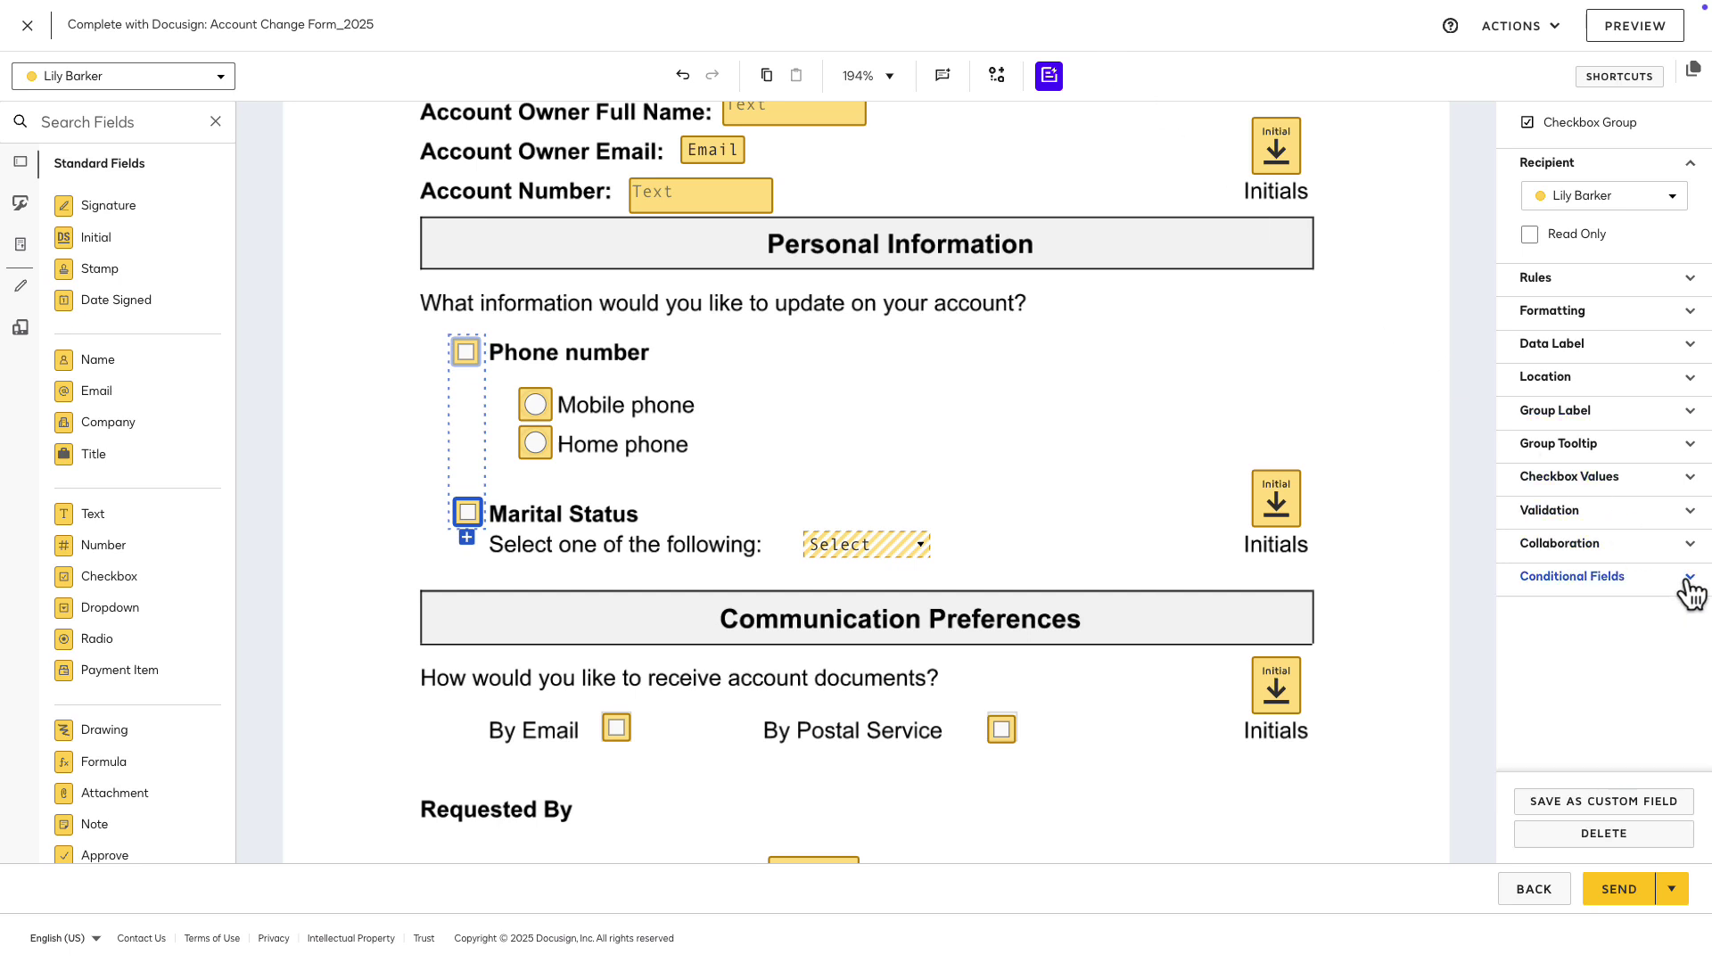
click(1664, 802)
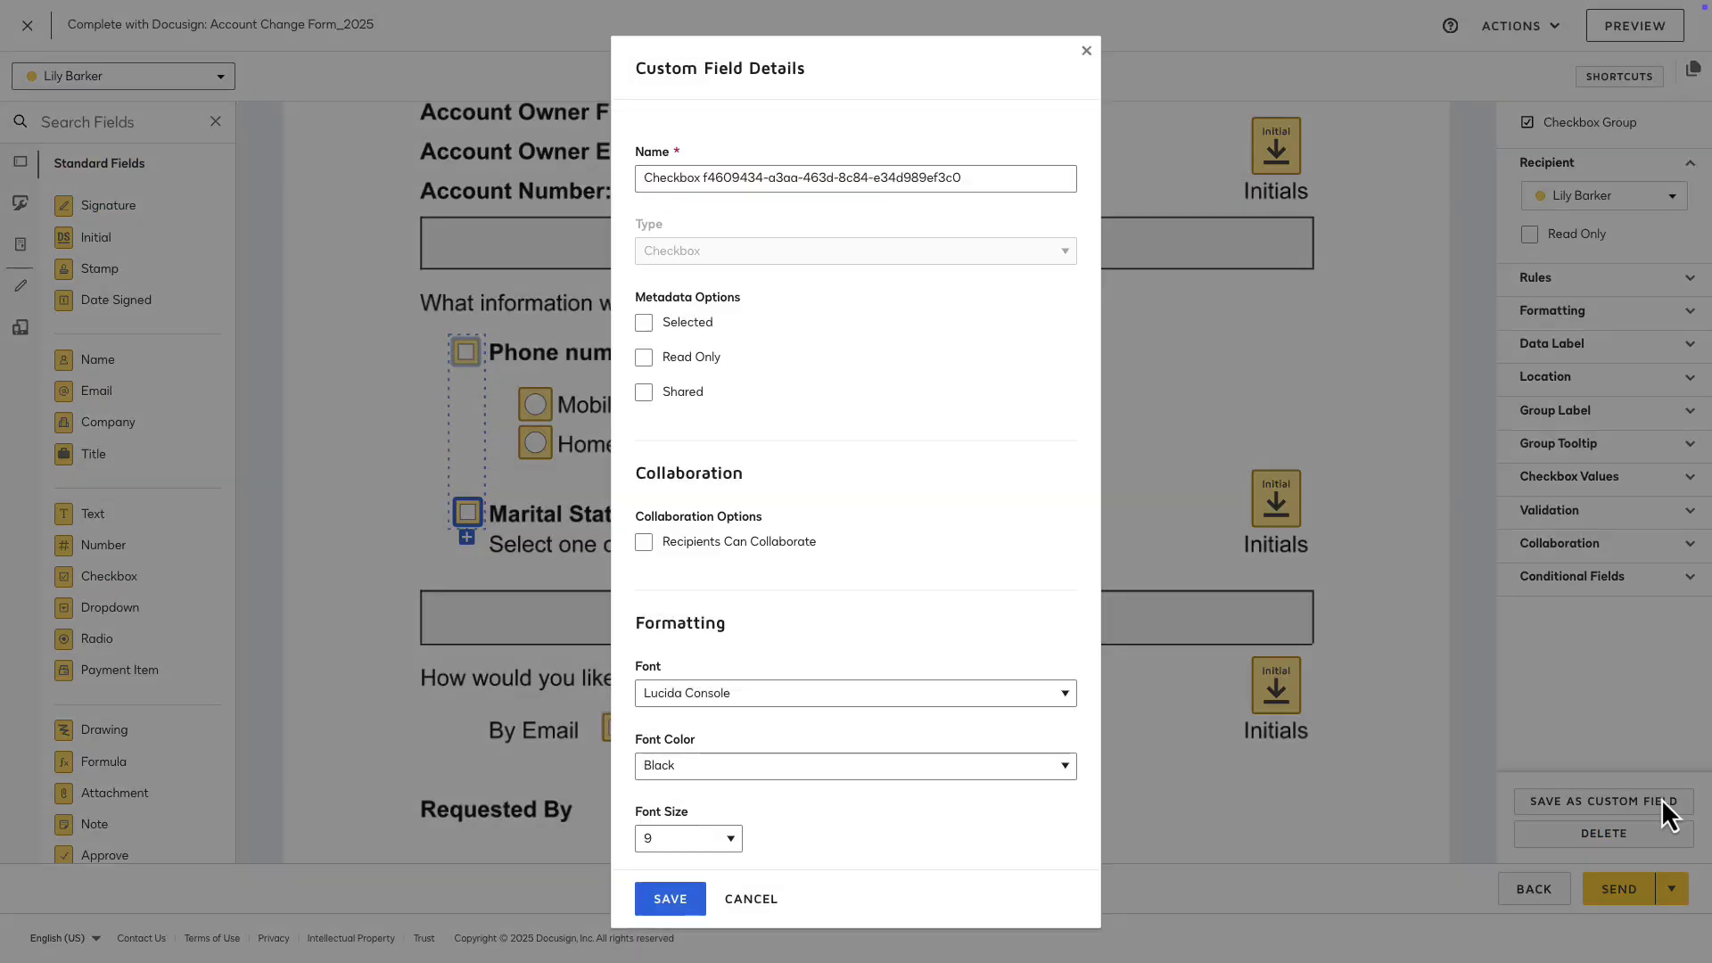
triple_click(1038, 178)
text(Marital Status)
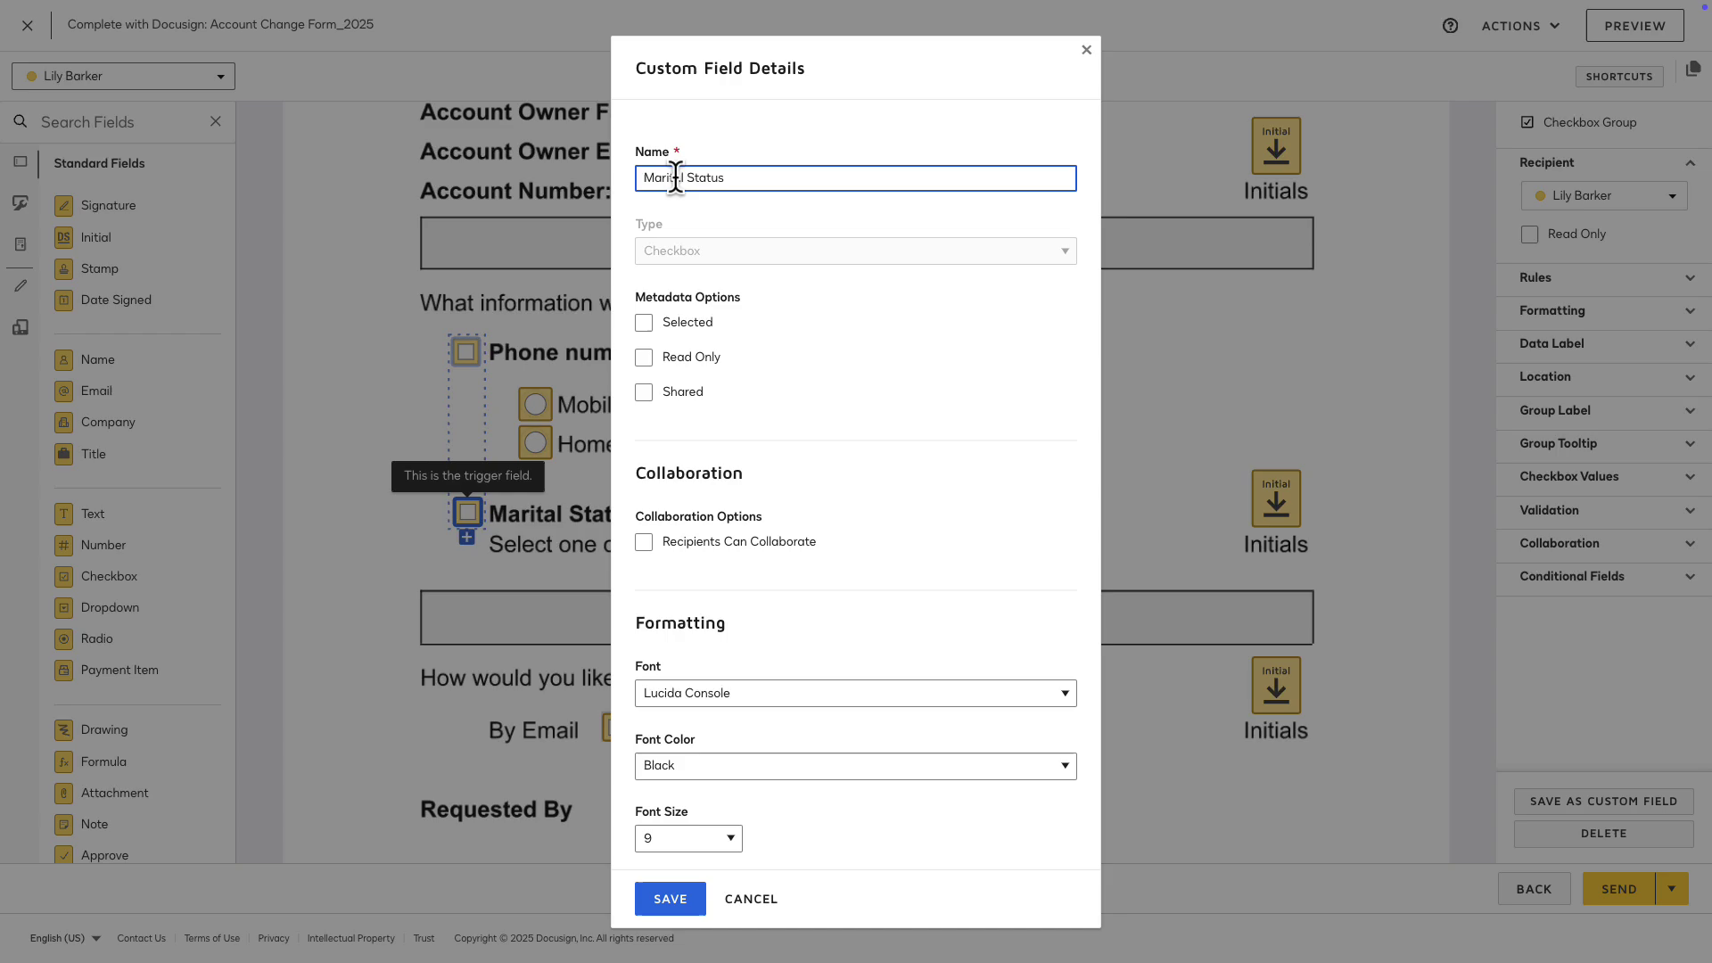
scroll(702, 252, down, 5)
click(668, 899)
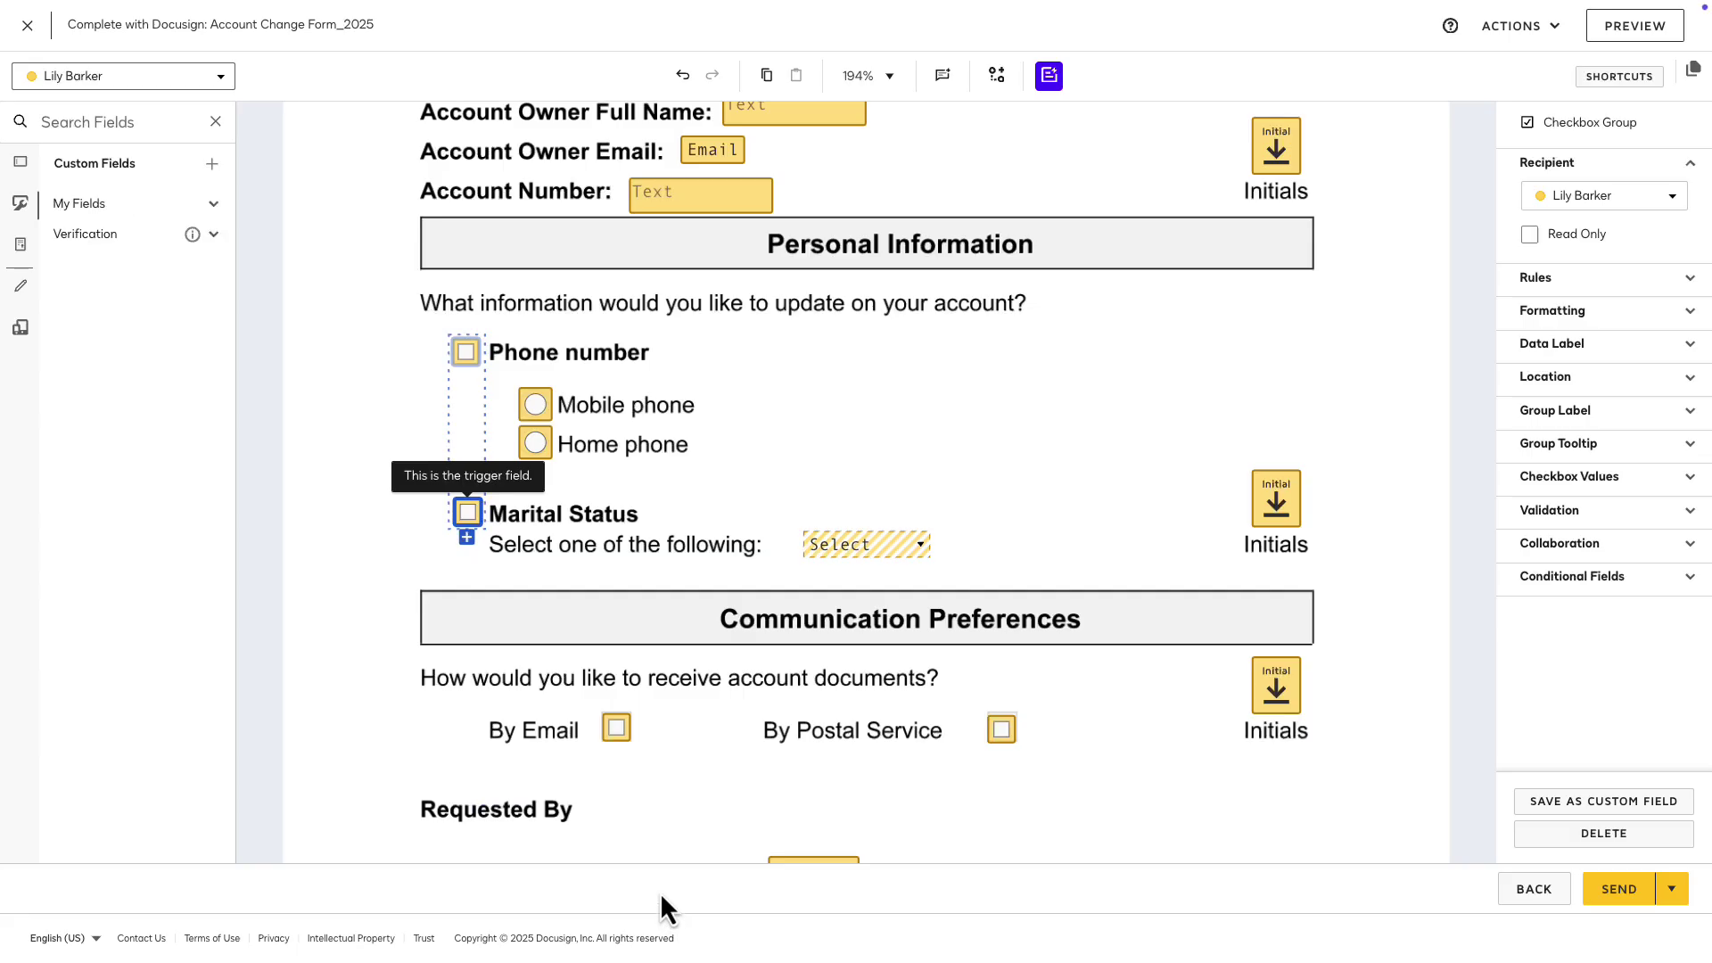
click(125, 207)
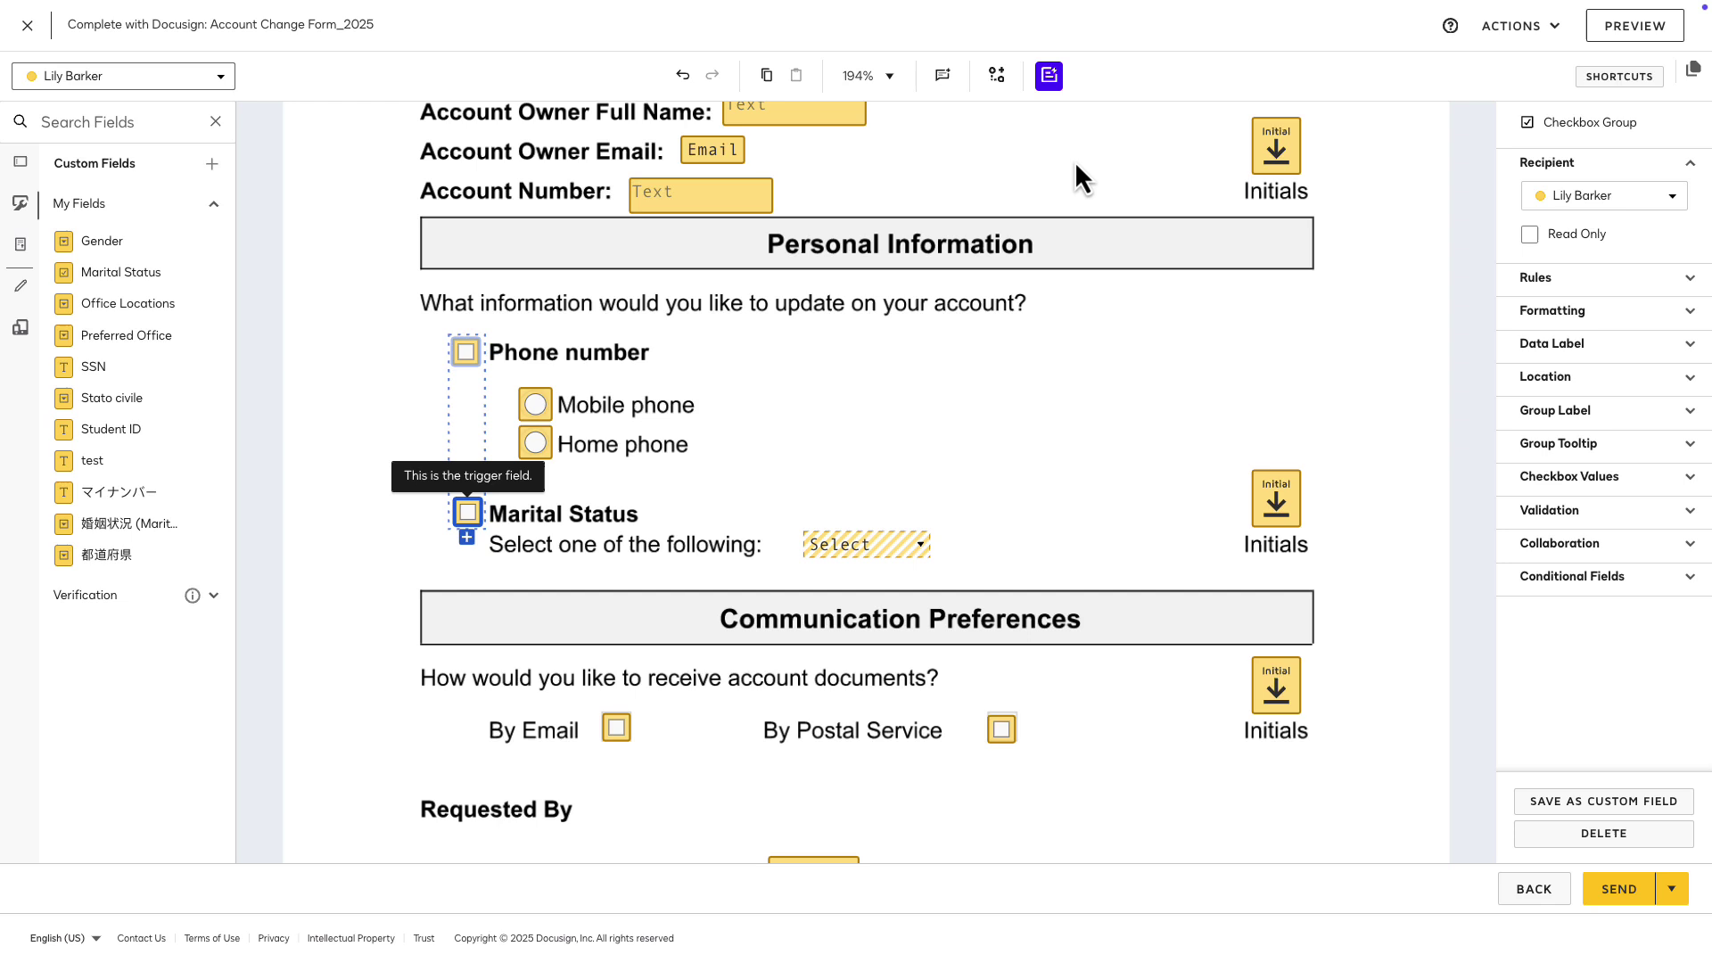
Step: Preview as the signer, entering a test owner's full name and 9-digit account number, and adding initials
click(1624, 40)
click(793, 411)
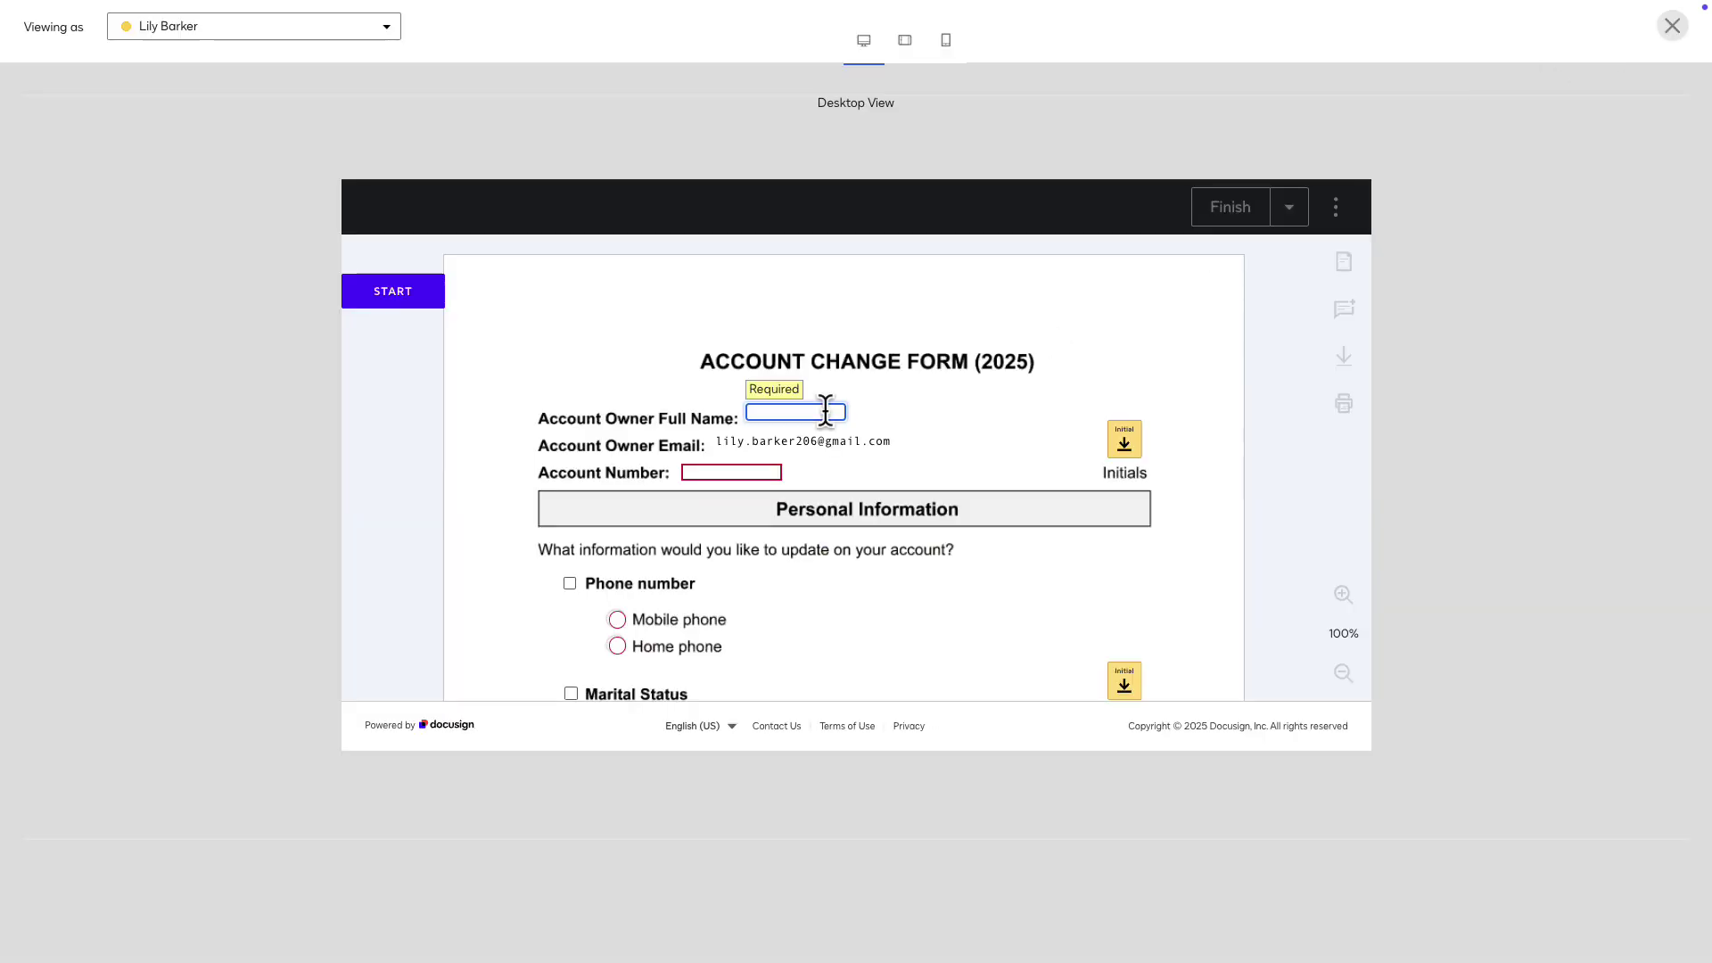
text(Lily Barker)
click(774, 472)
text(132465798)
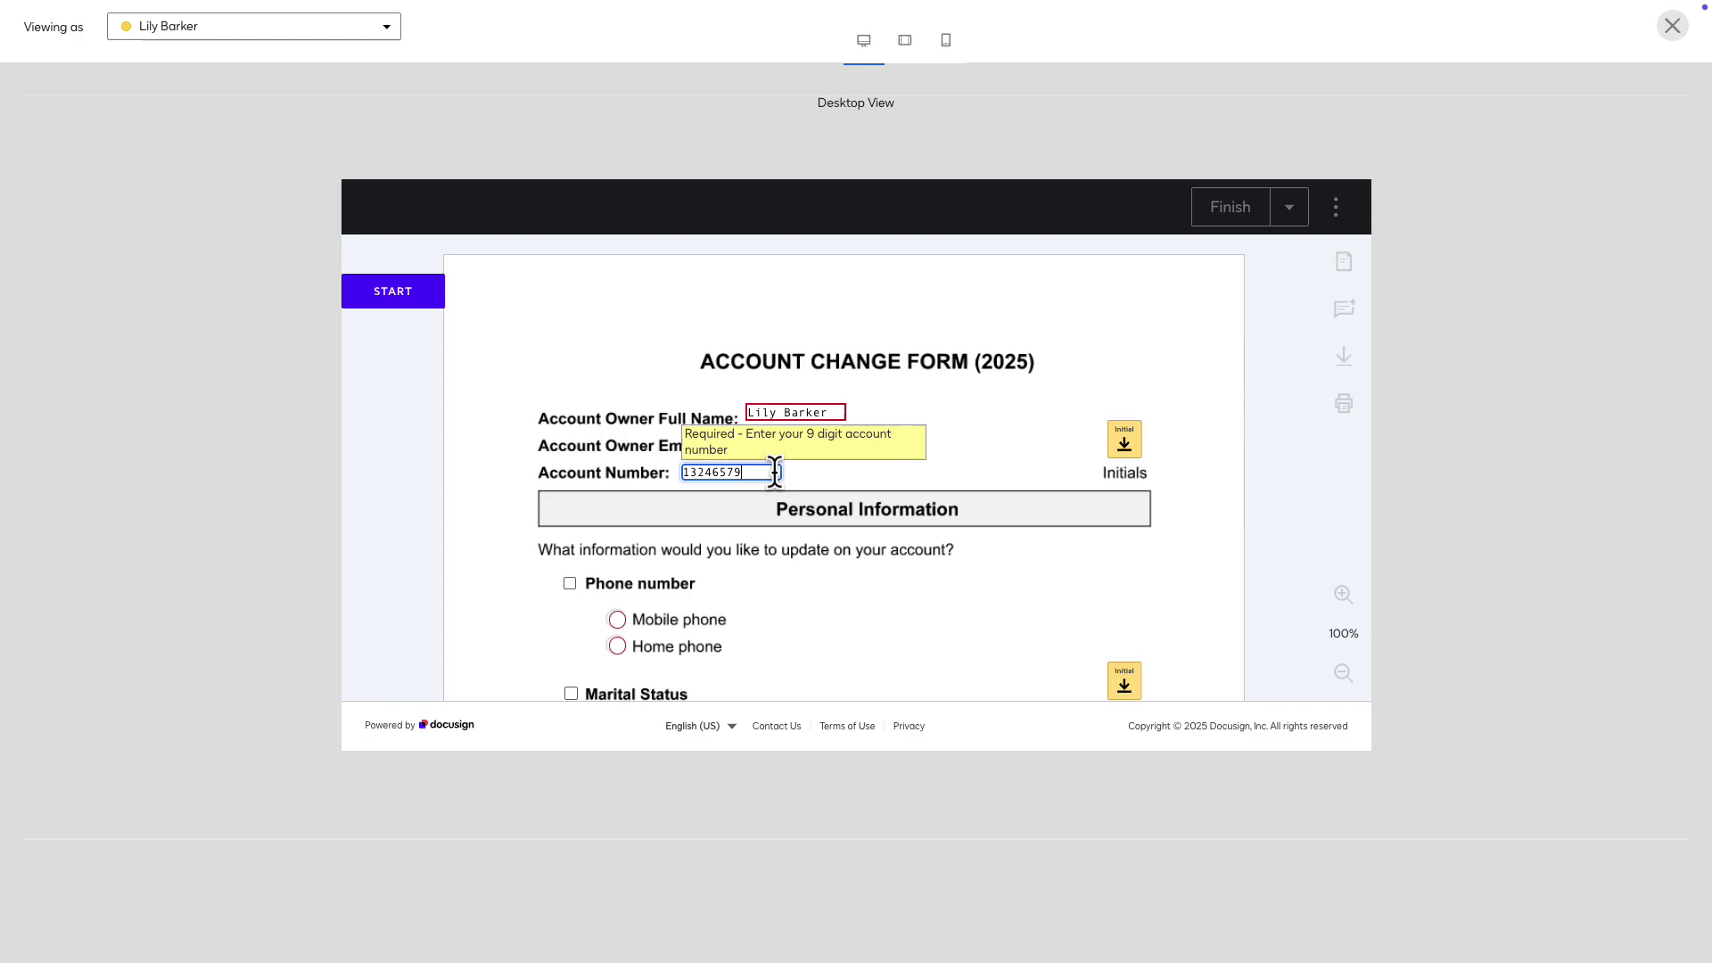
click(1130, 454)
scroll(738, 526, down, 2)
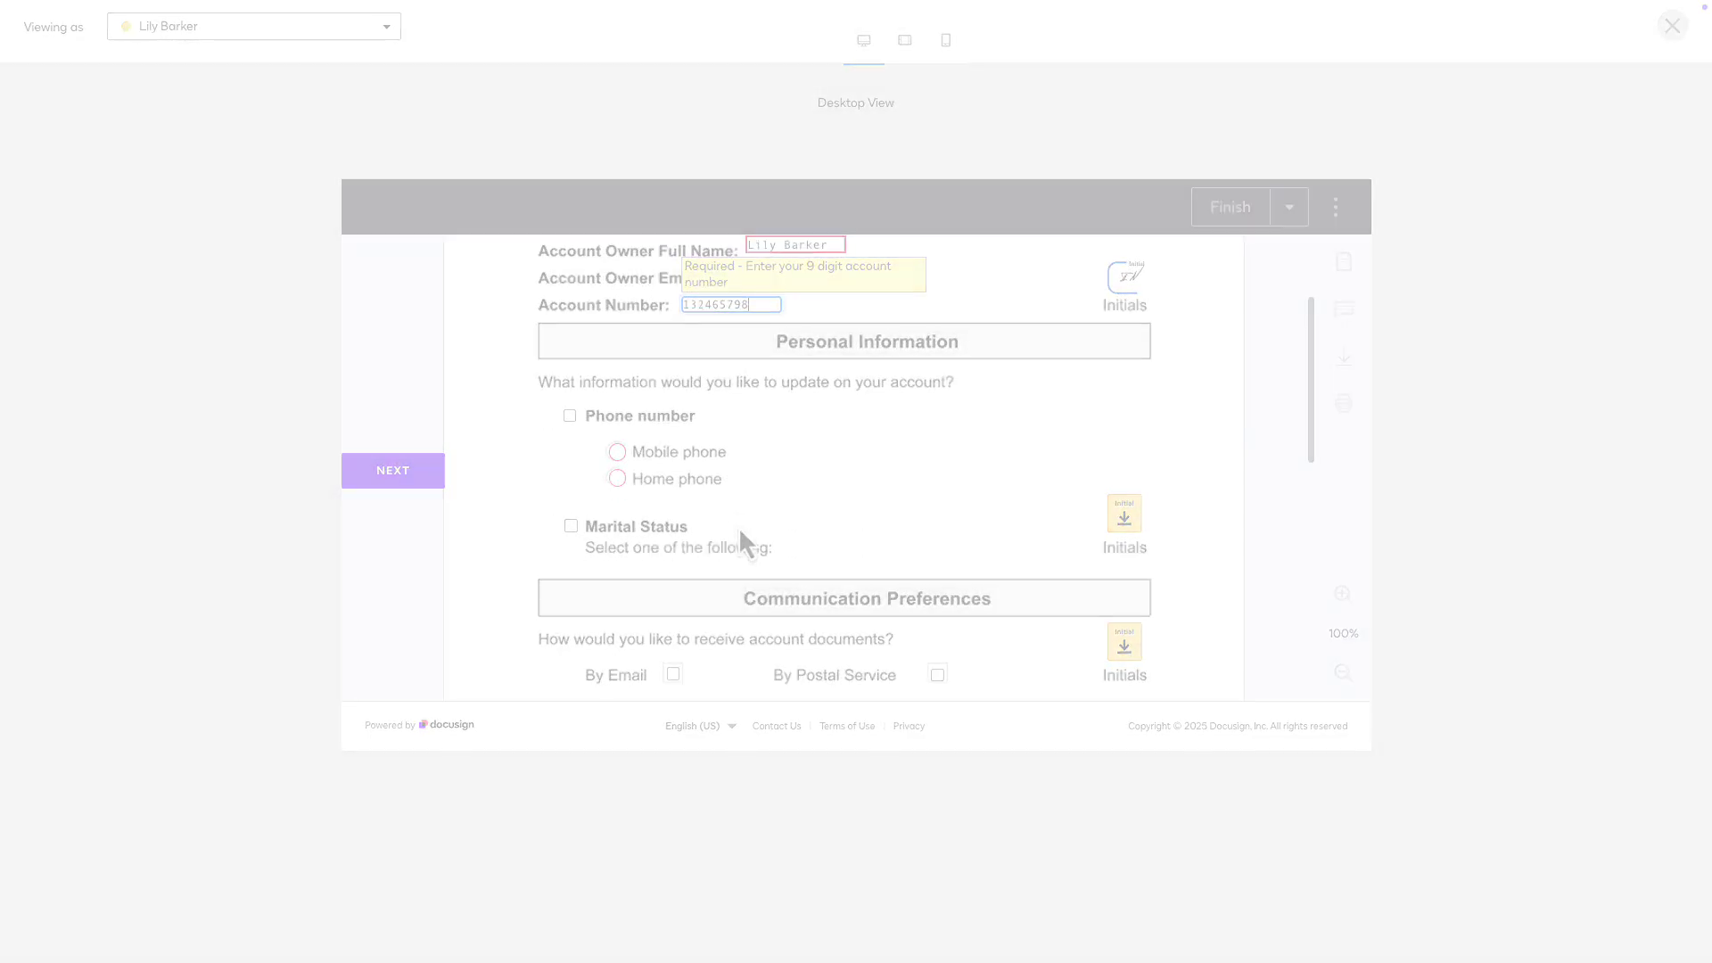